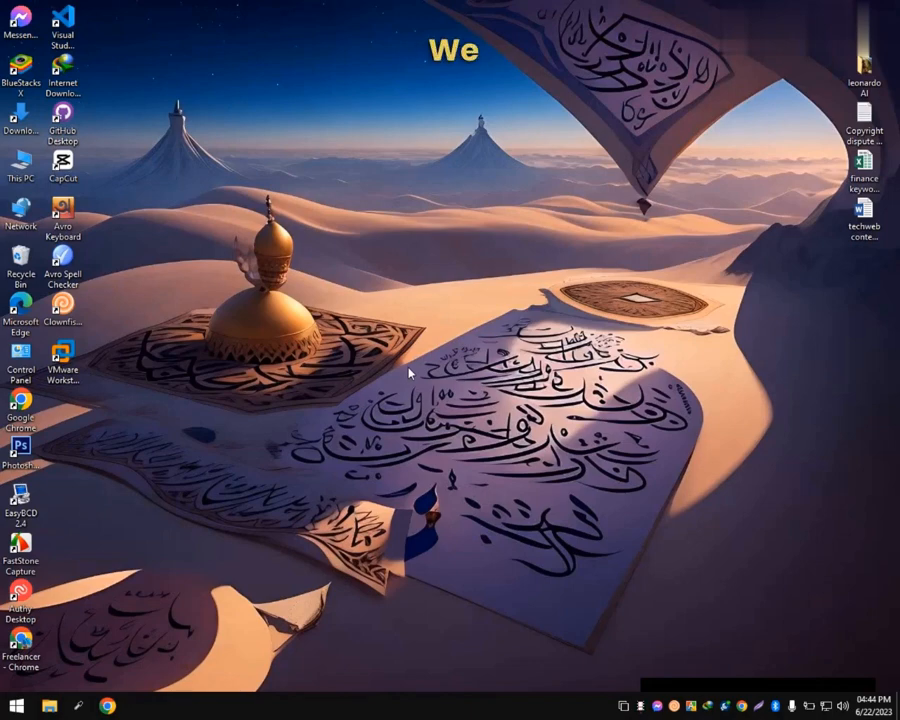
Step: Launch Chrome with the Person 1 profile and search Google for 'local wp'
double_click(20, 405)
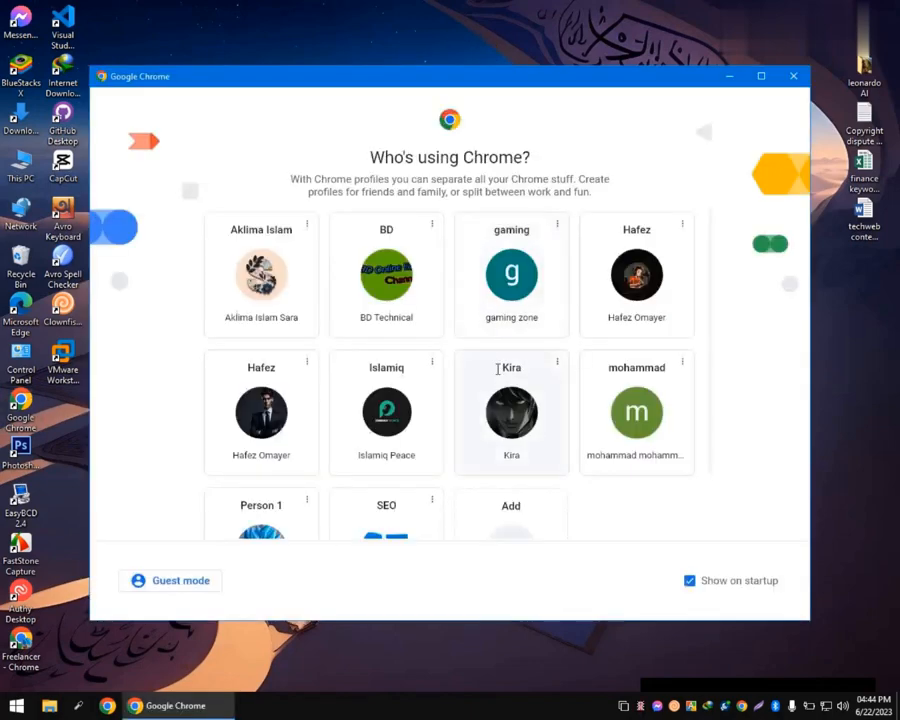
left_click(285, 530)
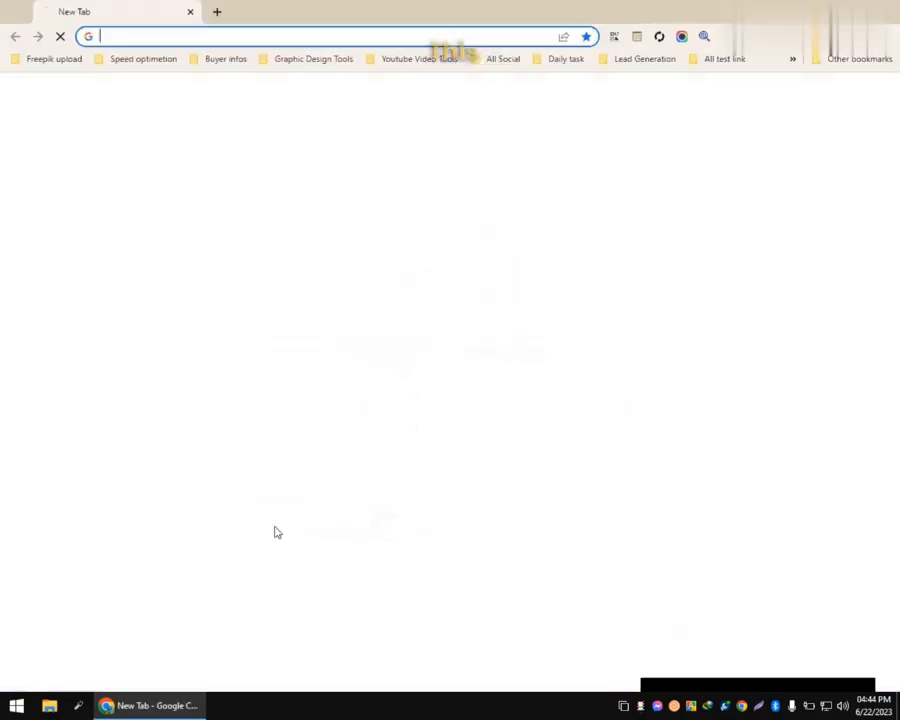
left_click(442, 36)
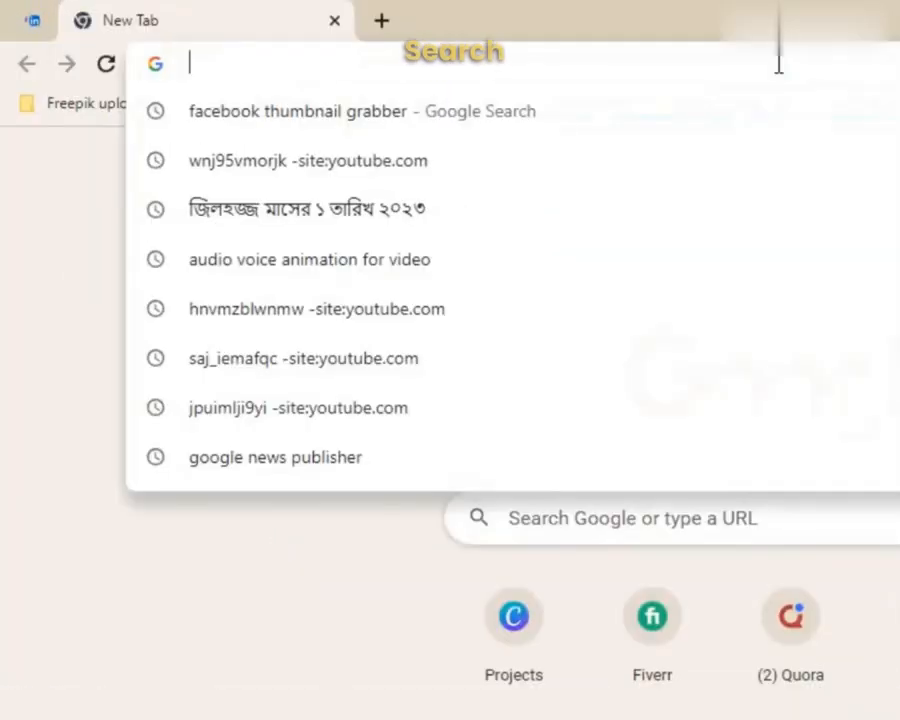
type("local wp")
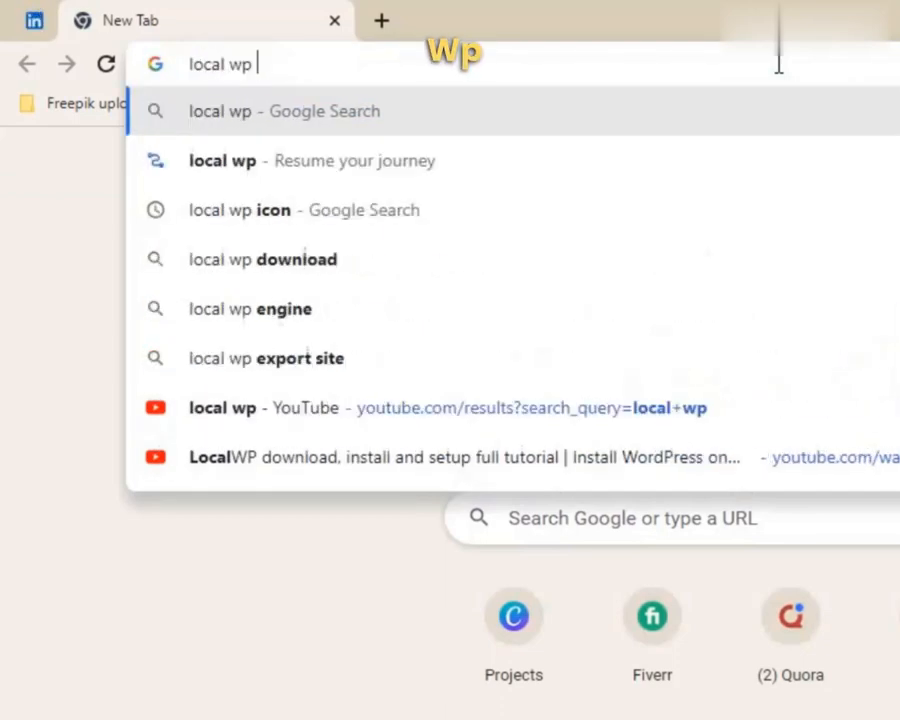
key("Return")
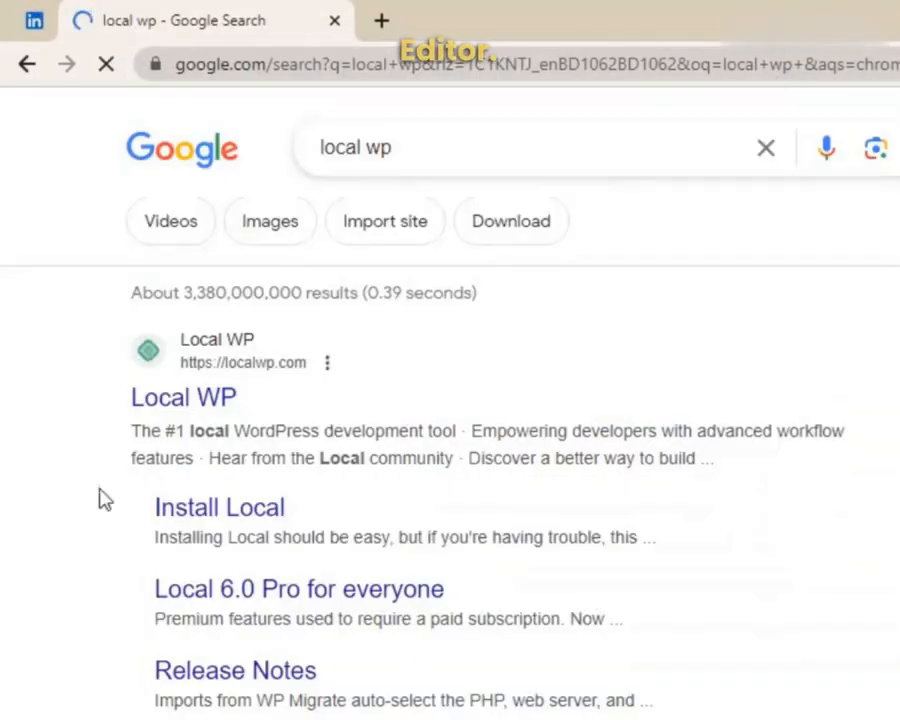
Step: On localwp.com, dismiss the promo banner and pick Windows in the Download Local form
left_click(196, 408)
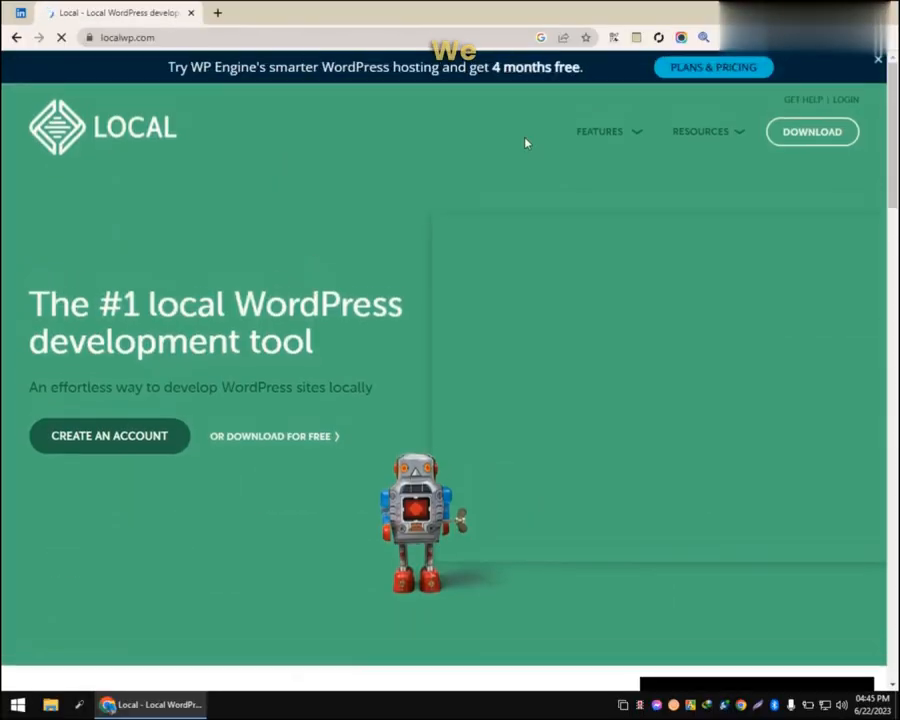
left_click(879, 60)
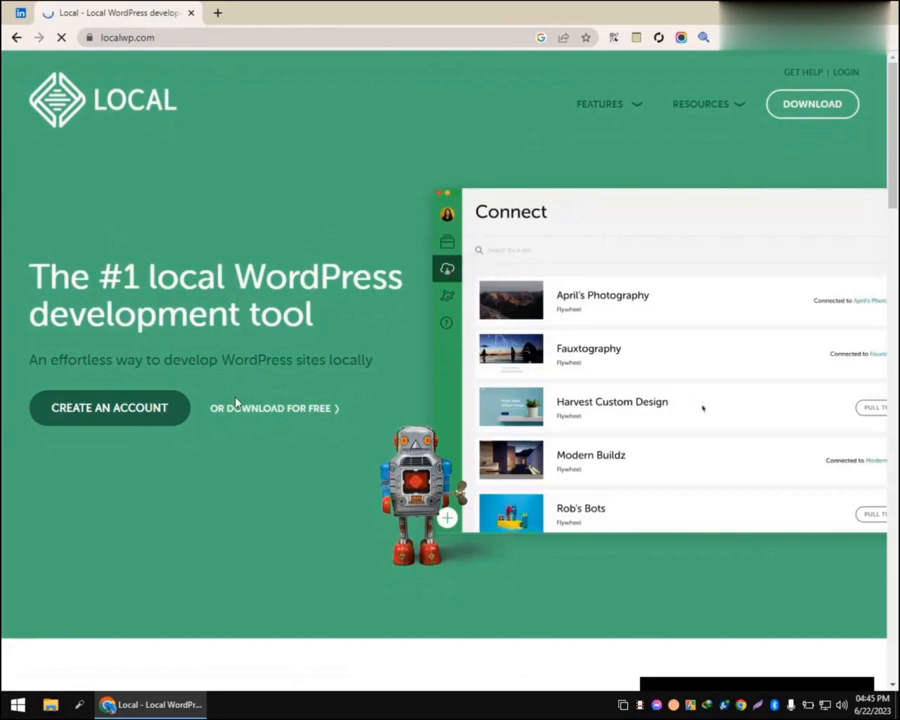
left_click(804, 113)
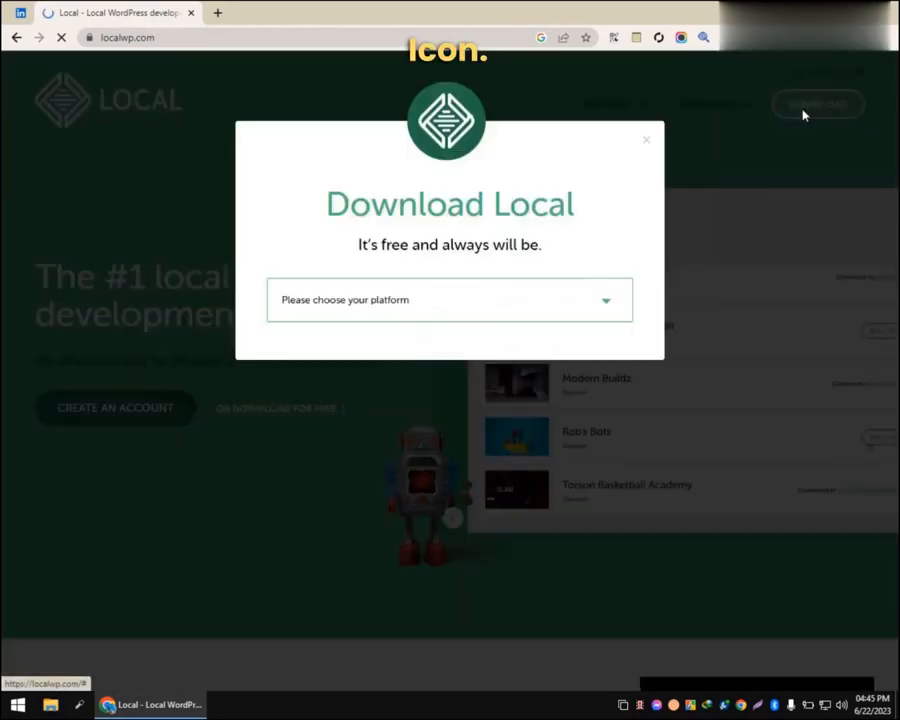
left_click(440, 307)
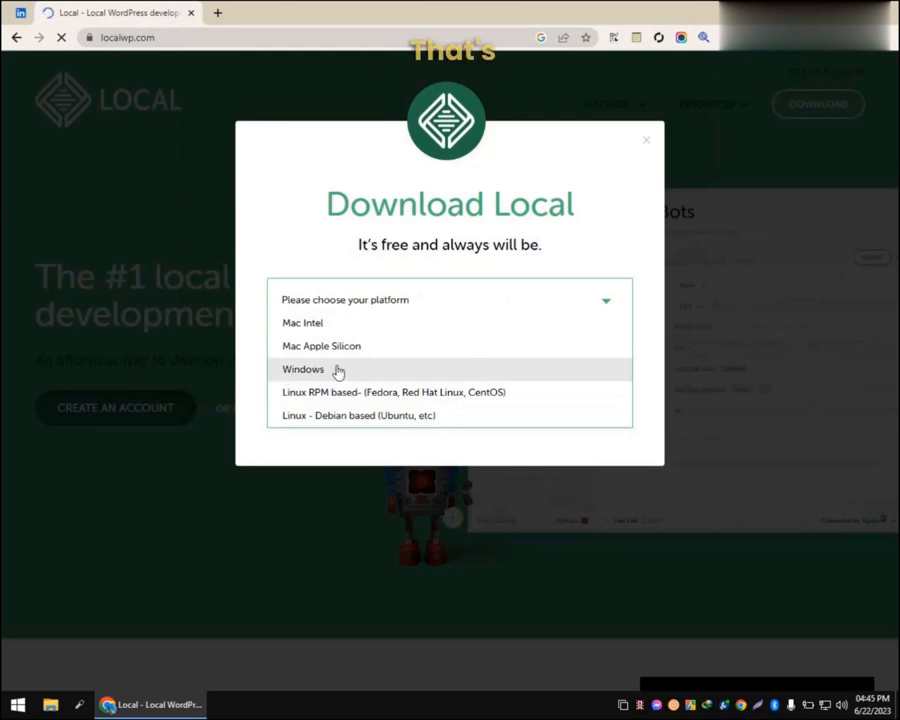
left_click(302, 370)
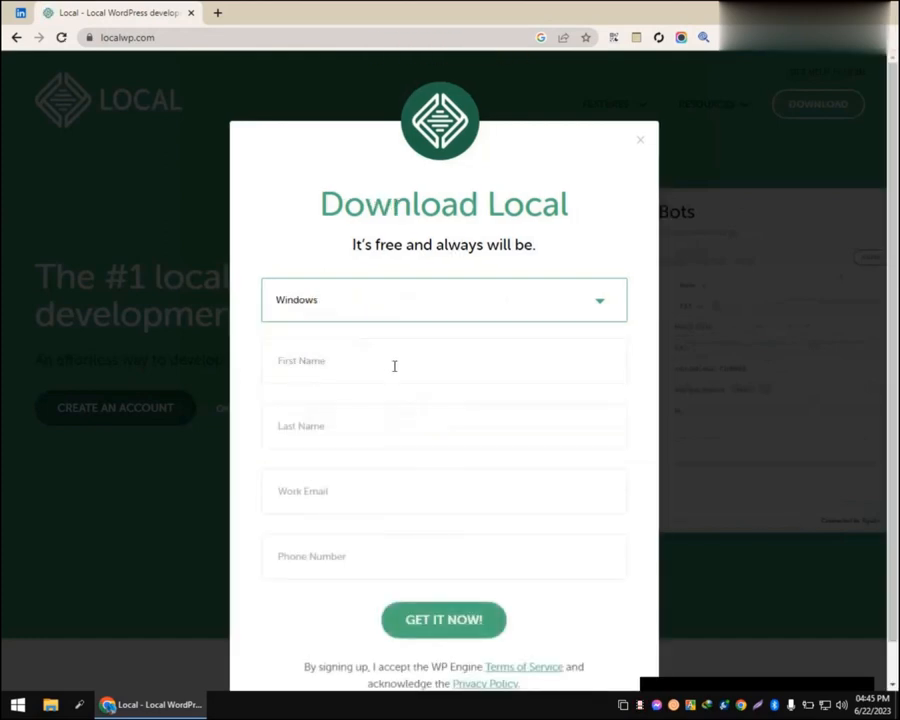
Step: Autofill the download form with saved contact details and submit it with GET IT NOW
left_click_drag(892, 234, 892, 276)
left_click(394, 328)
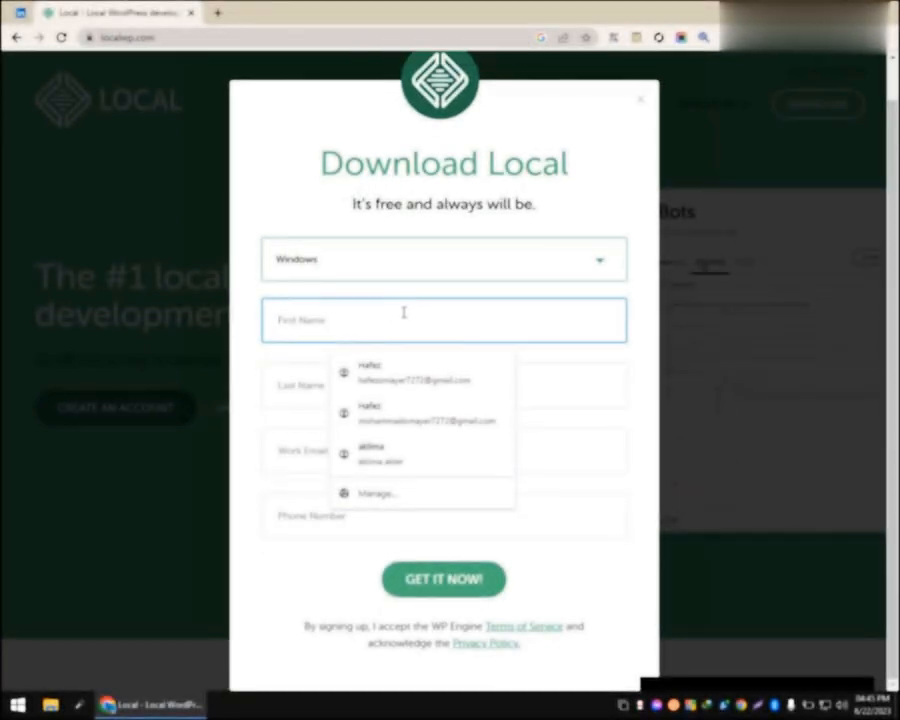
left_click(404, 362)
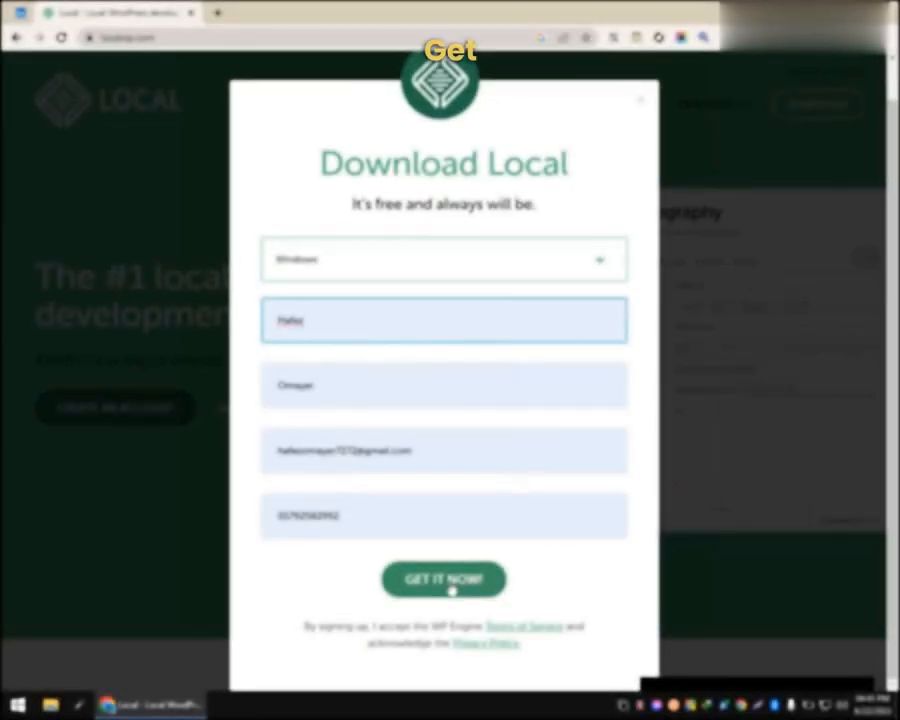
left_click(452, 588)
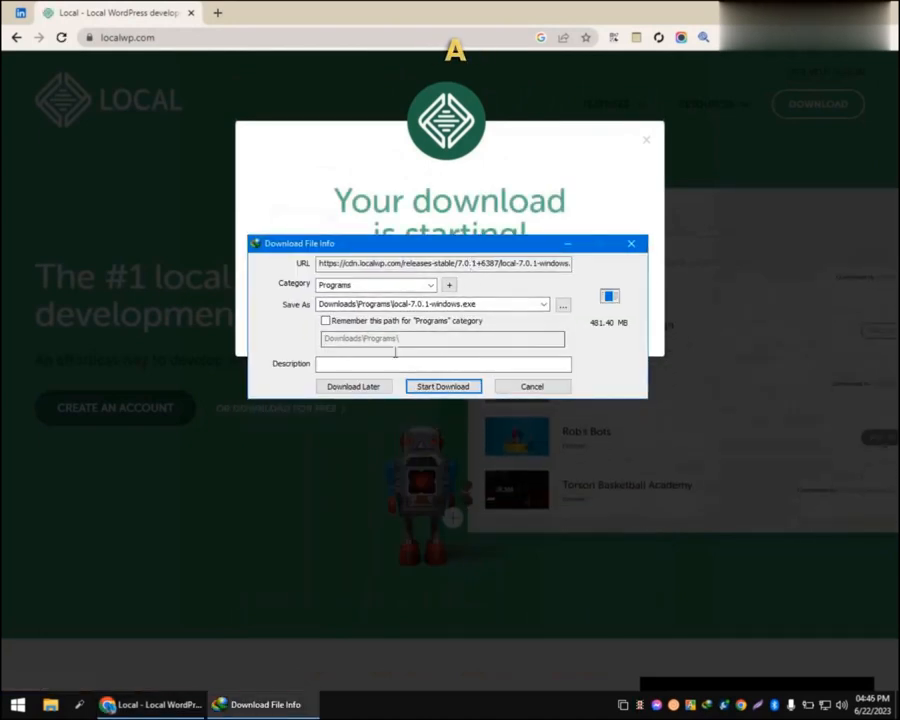
Step: Download local-7.0.1-windows.exe into Downloads\Programs, close the notice, and open Downloads from the desktop
left_click(443, 387)
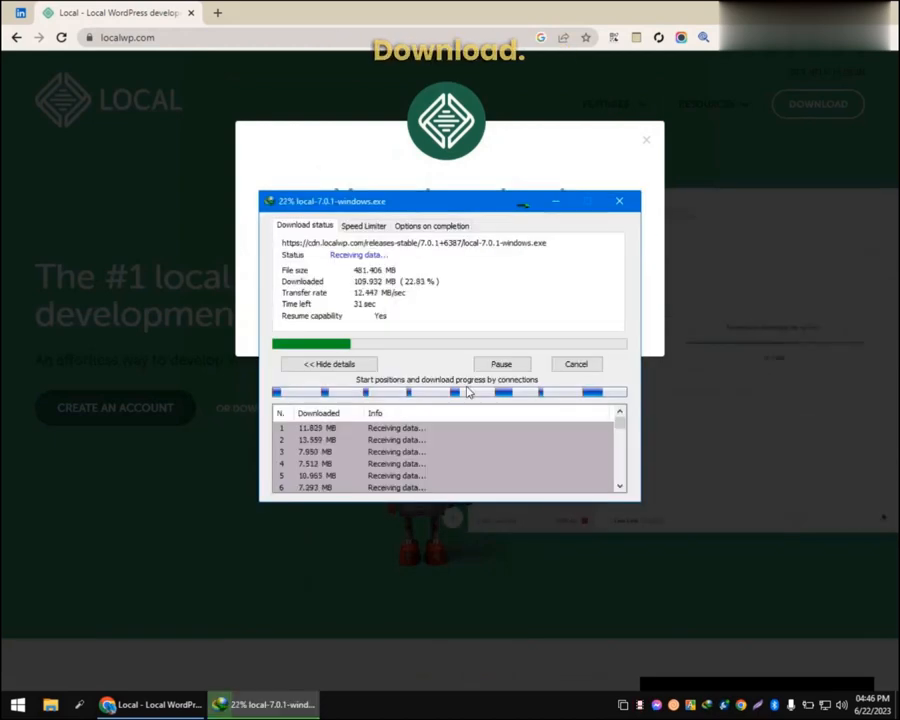
left_click_drag(463, 205, 468, 137)
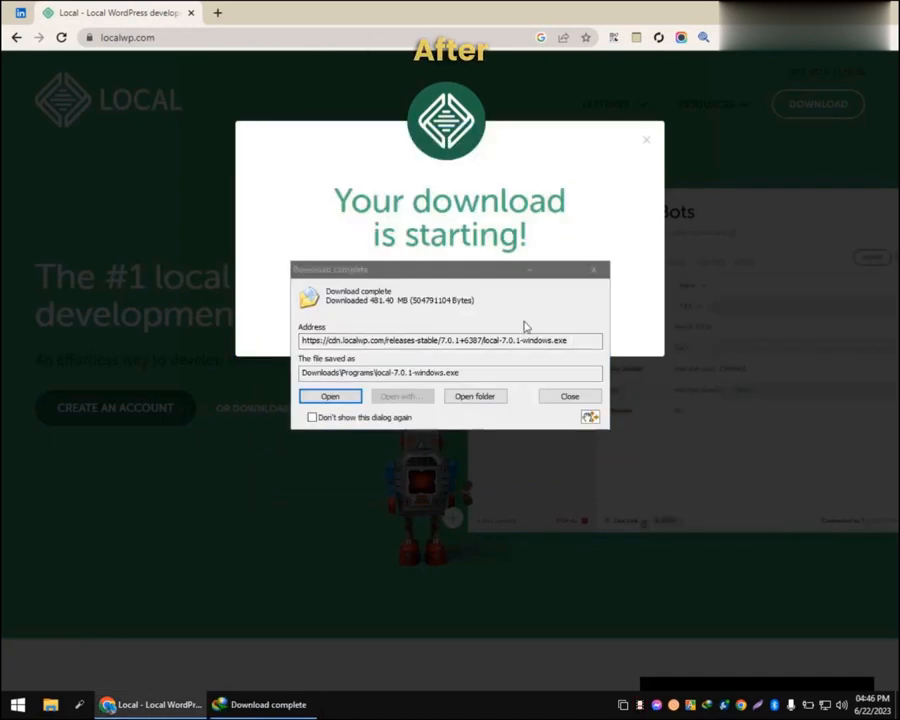
left_click(569, 397)
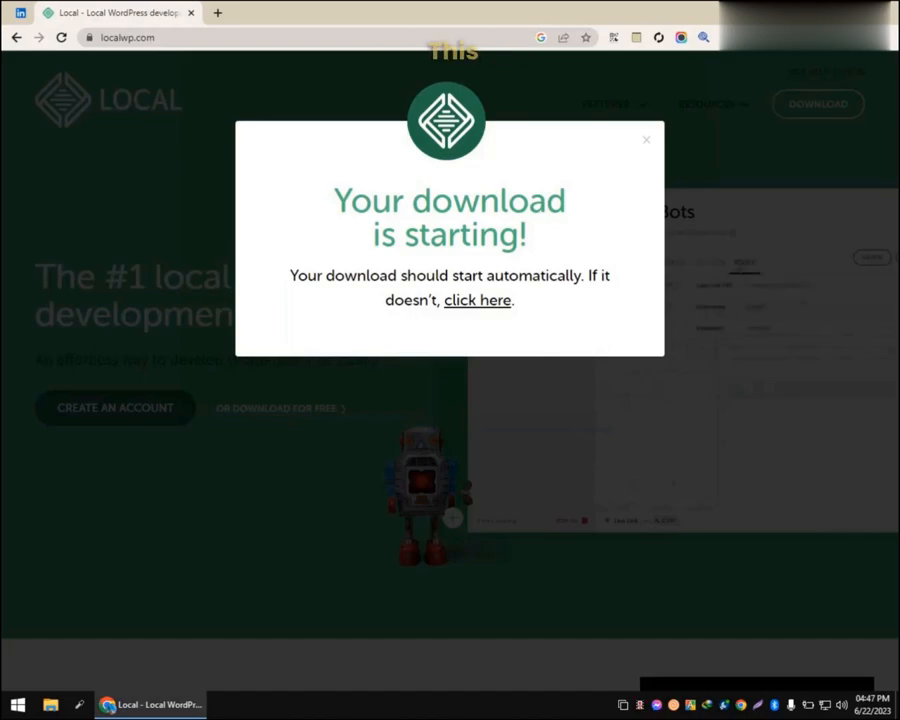
left_click(818, 12)
double_click(24, 121)
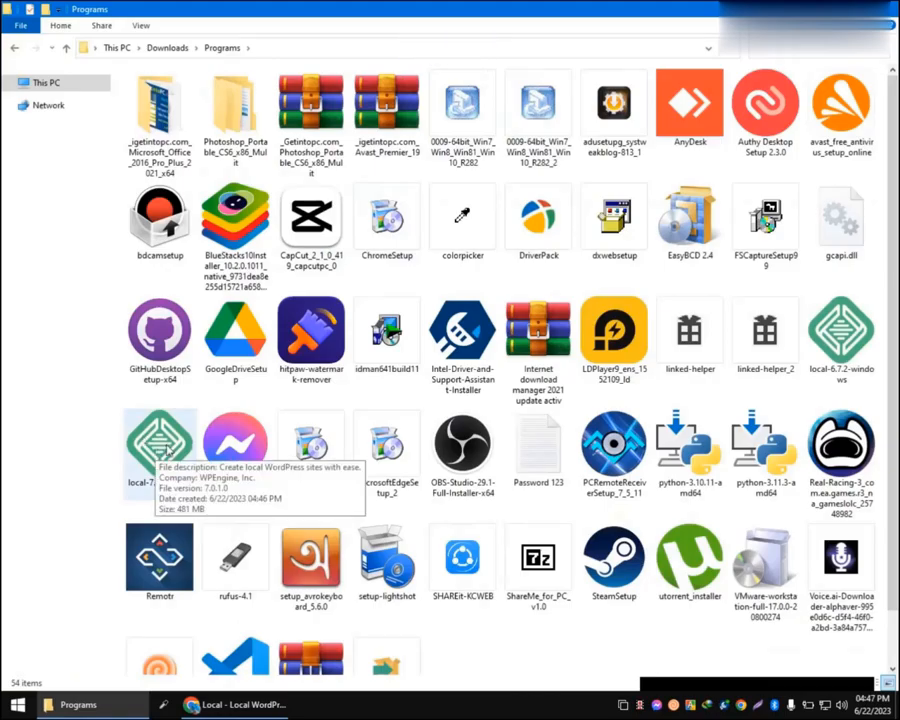
Step: Run the local-7.0.1-windows installer for the current user only, keeping the default install folder
left_click(168, 451)
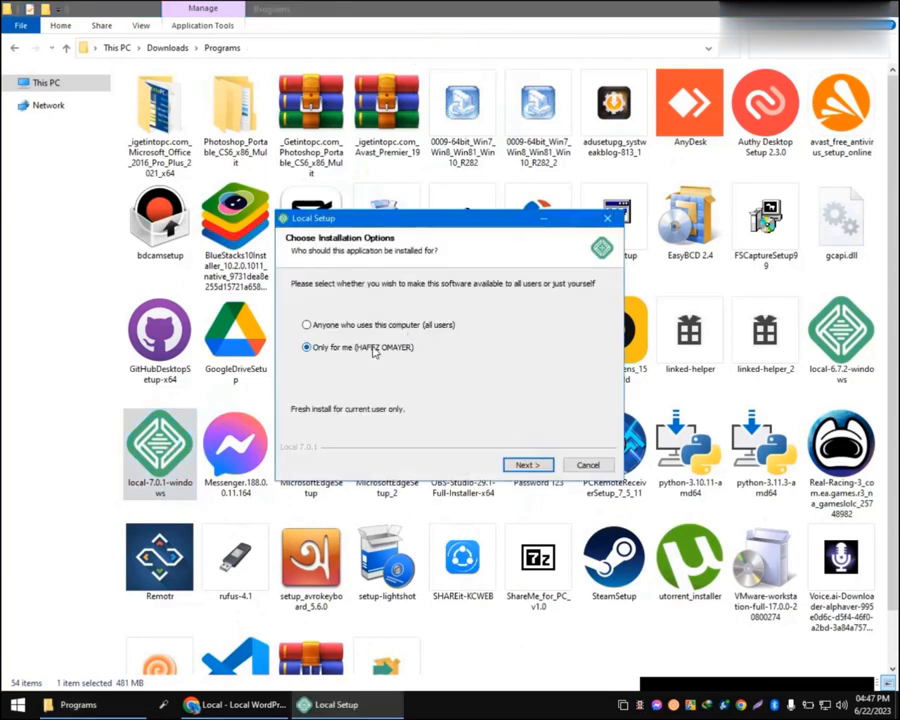
left_click(527, 465)
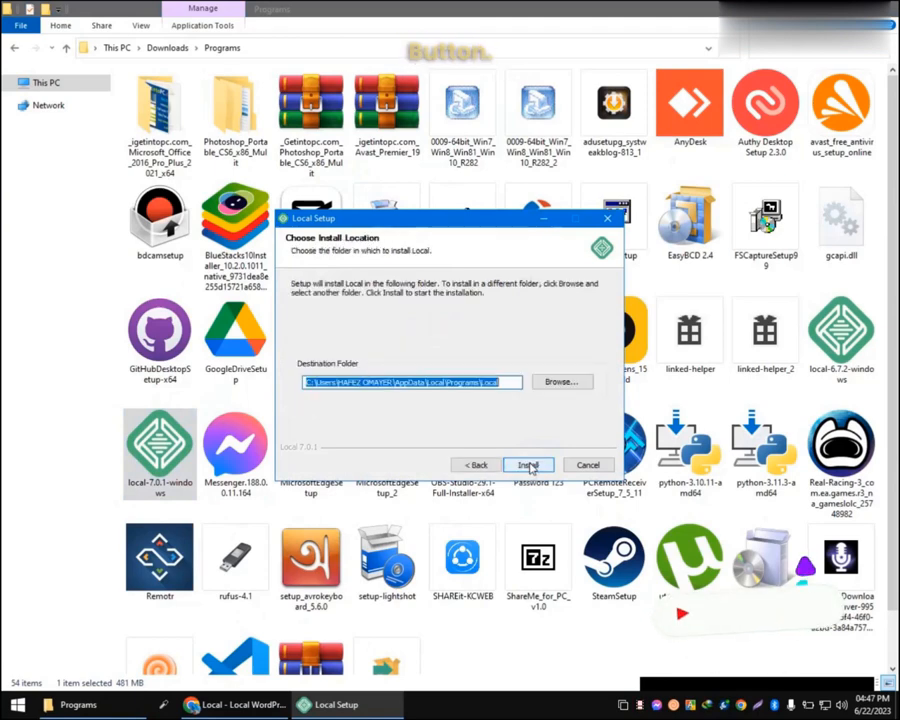
double_click(495, 383)
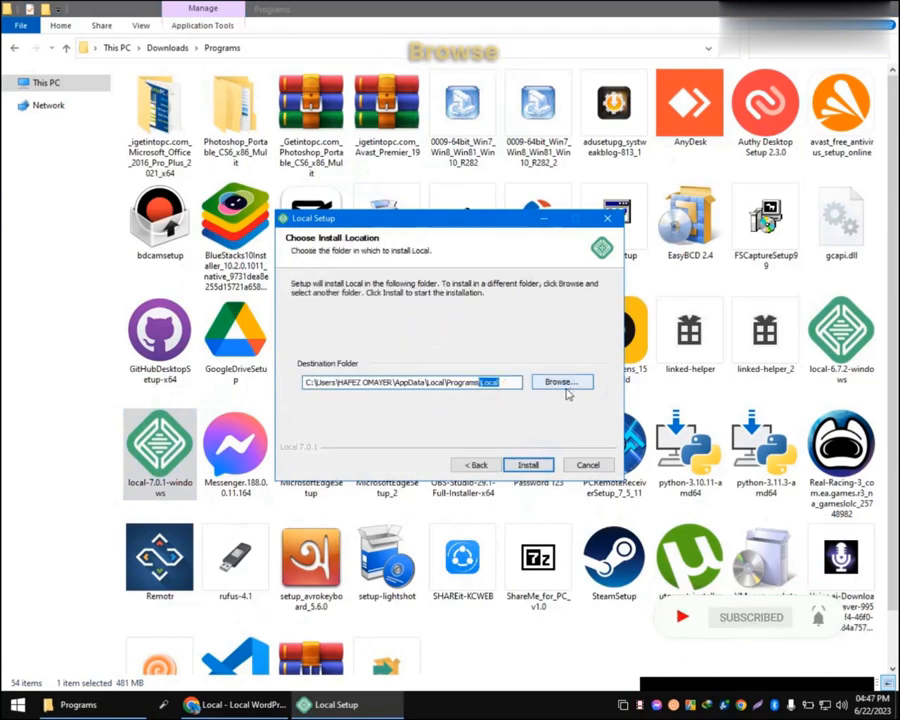
double_click(349, 383)
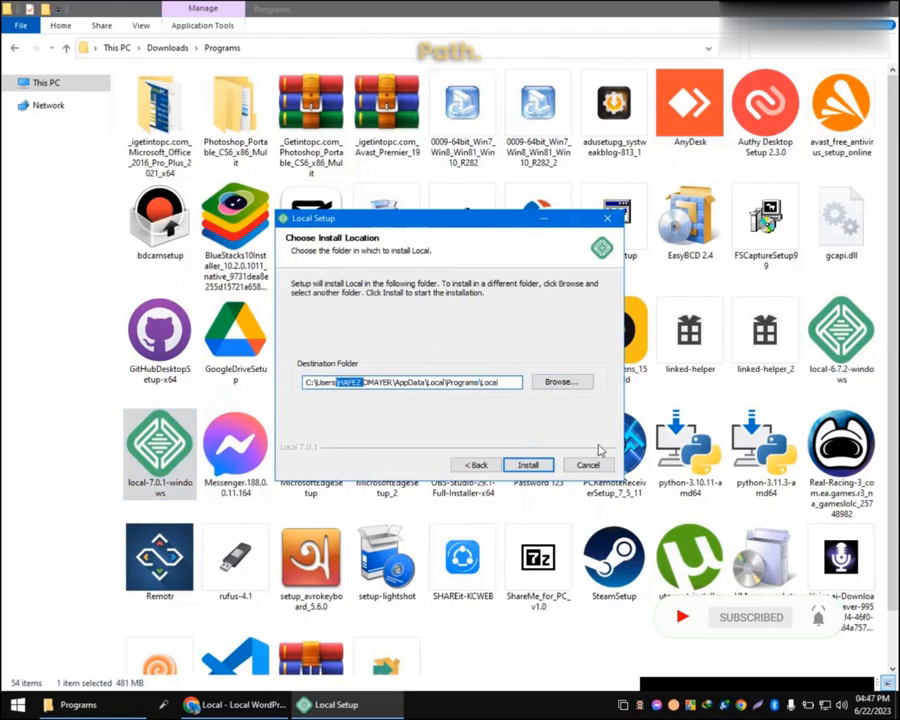
left_click(533, 465)
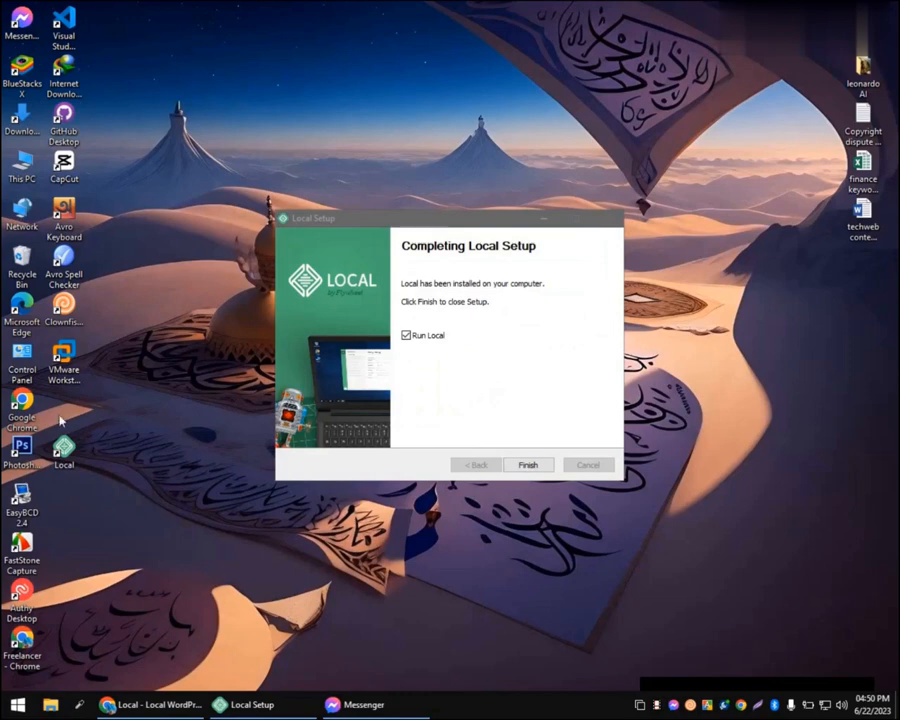
Step: Finish setup, launch Local, and agree to its updated Terms of Service
left_click(538, 469)
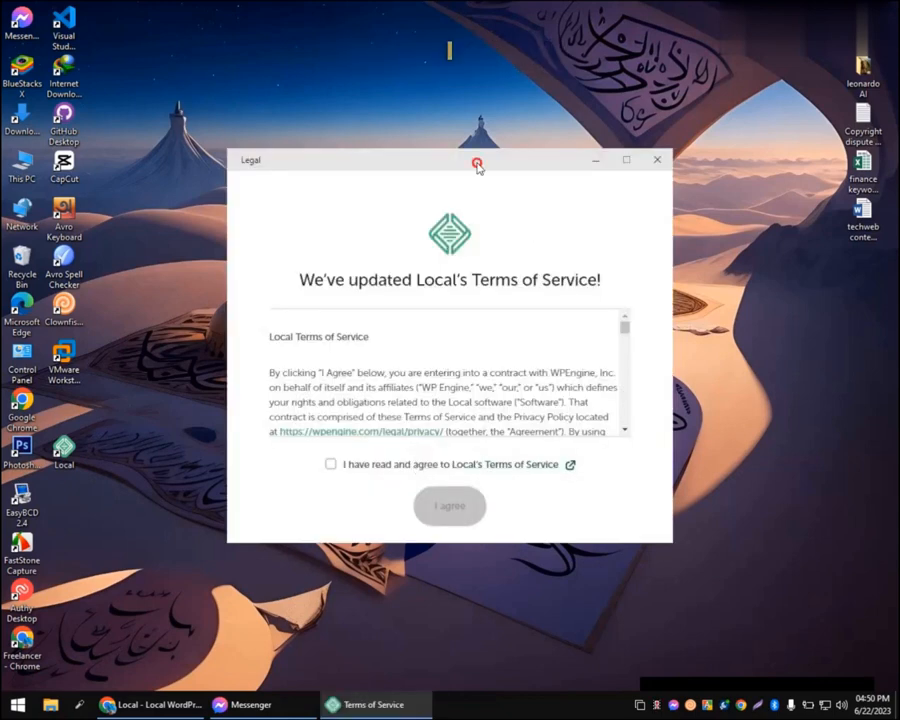
left_click_drag(477, 163, 464, 110)
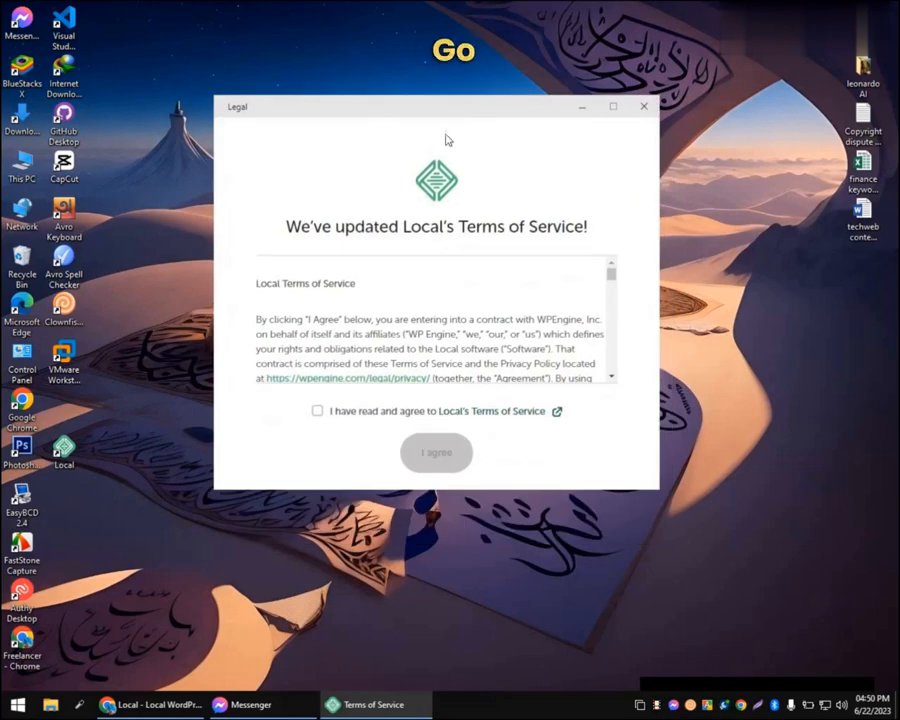
left_click(318, 412)
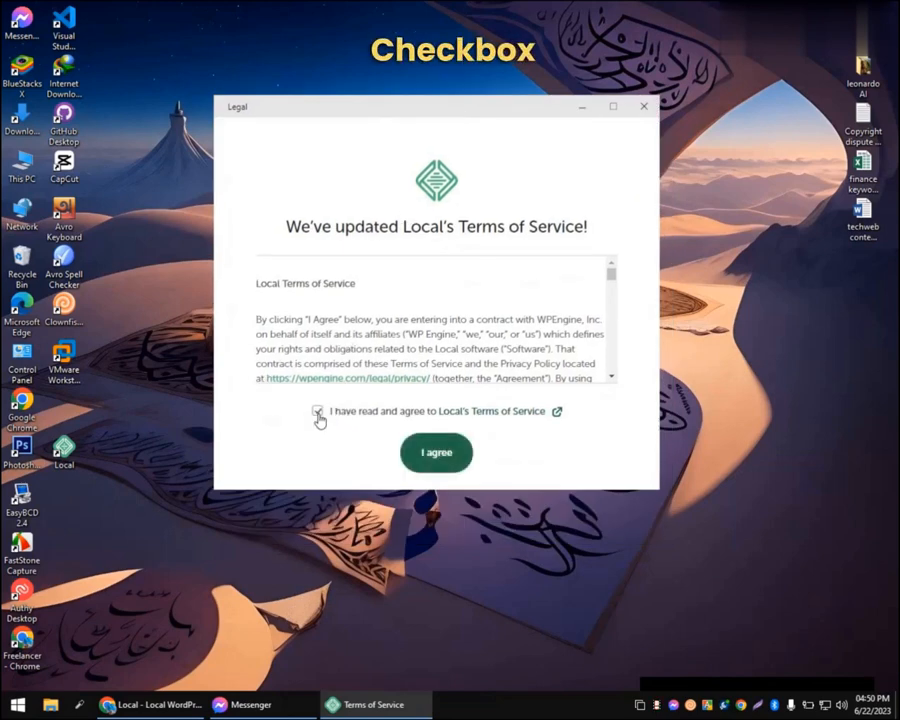
left_click(426, 460)
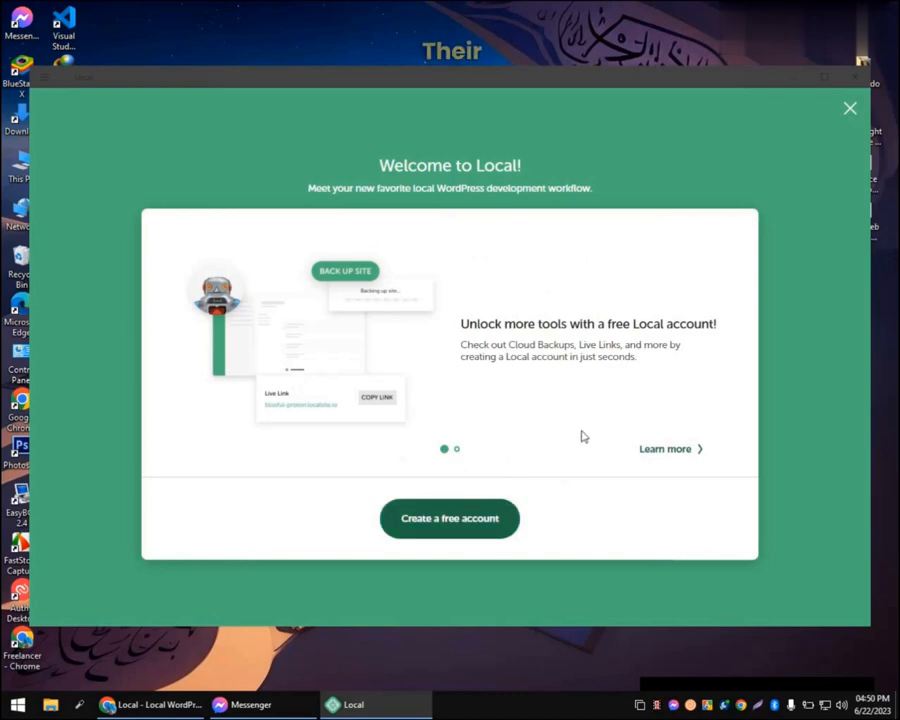
Step: Start a free Local account and bring the hub.localwp.com 'Create your account' page into view
left_click(479, 530)
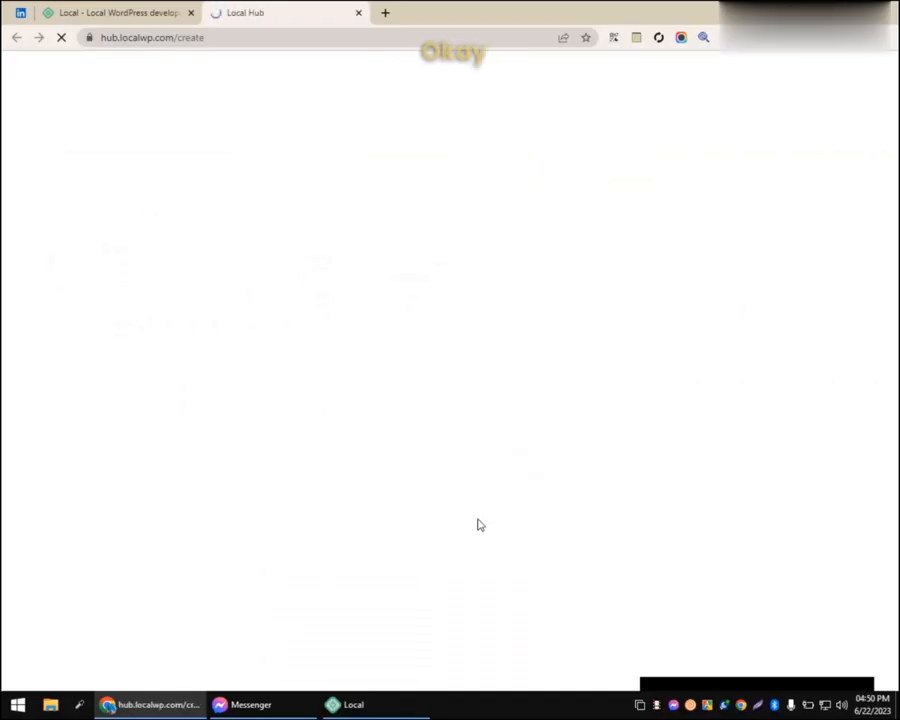
left_click(426, 421)
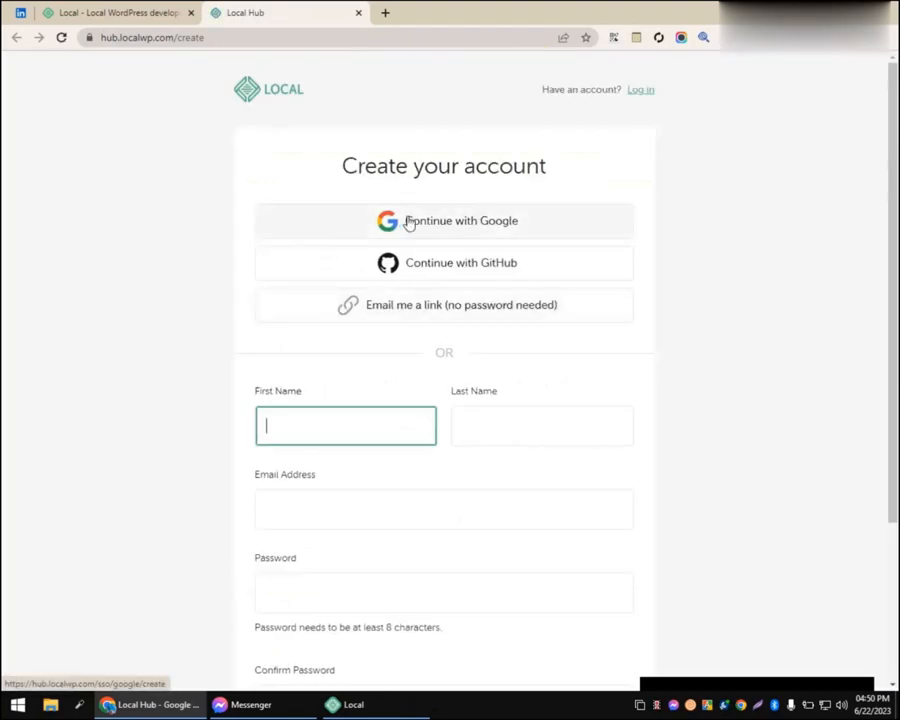
scroll(410, 223, "down", 2)
scroll(389, 362, "down", 2)
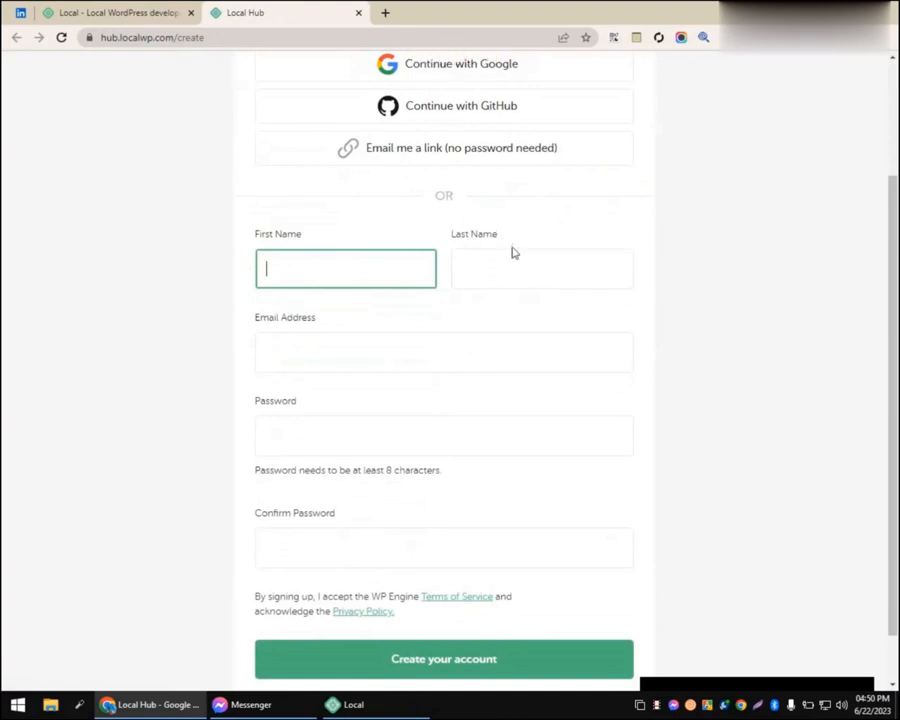
left_click(185, 295)
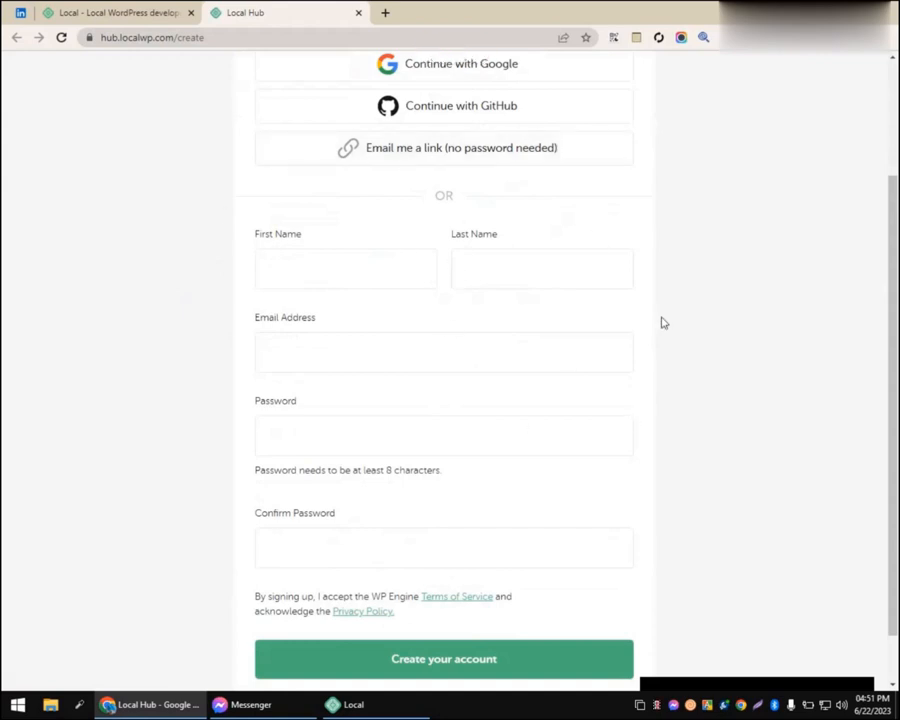
scroll(661, 322, "up", 1)
scroll(729, 325, "up", 2)
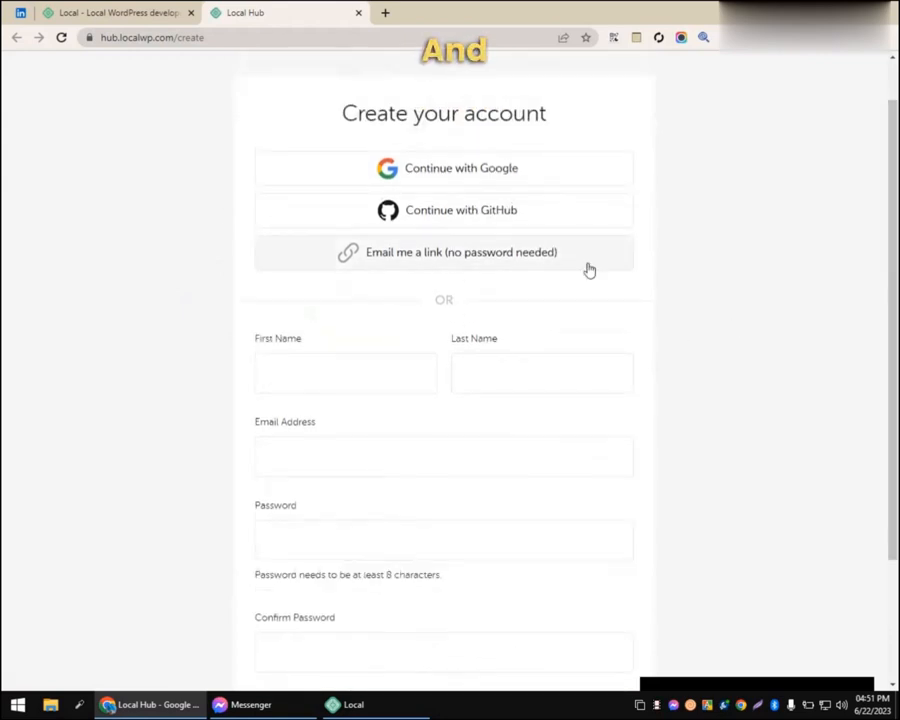
scroll(643, 211, "up", 1)
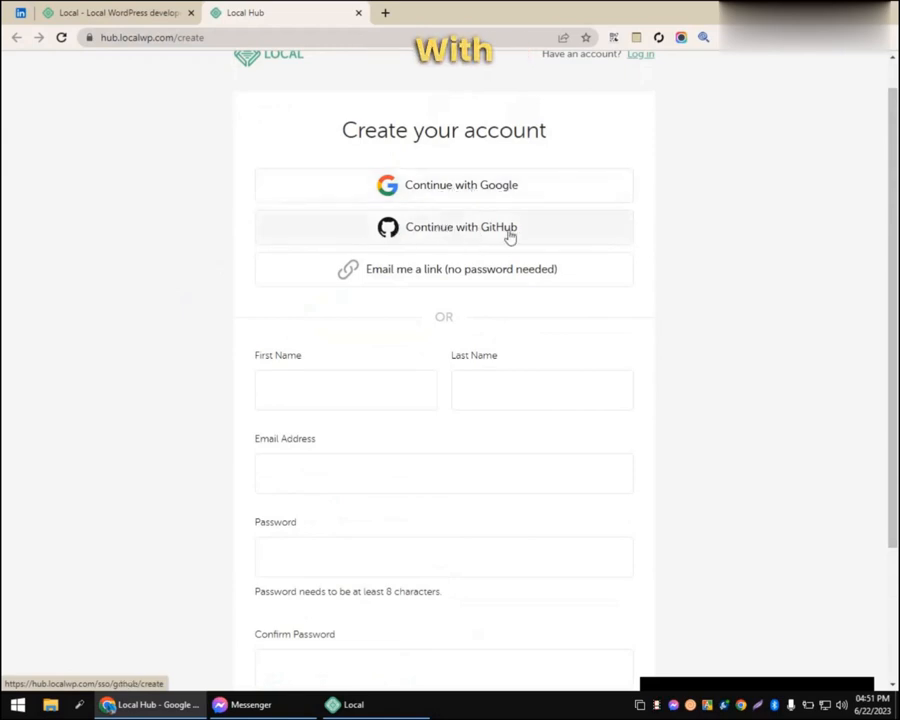
Step: Sign up with GitHub and authorize getflywheel to access the GitHub account
left_click(453, 230)
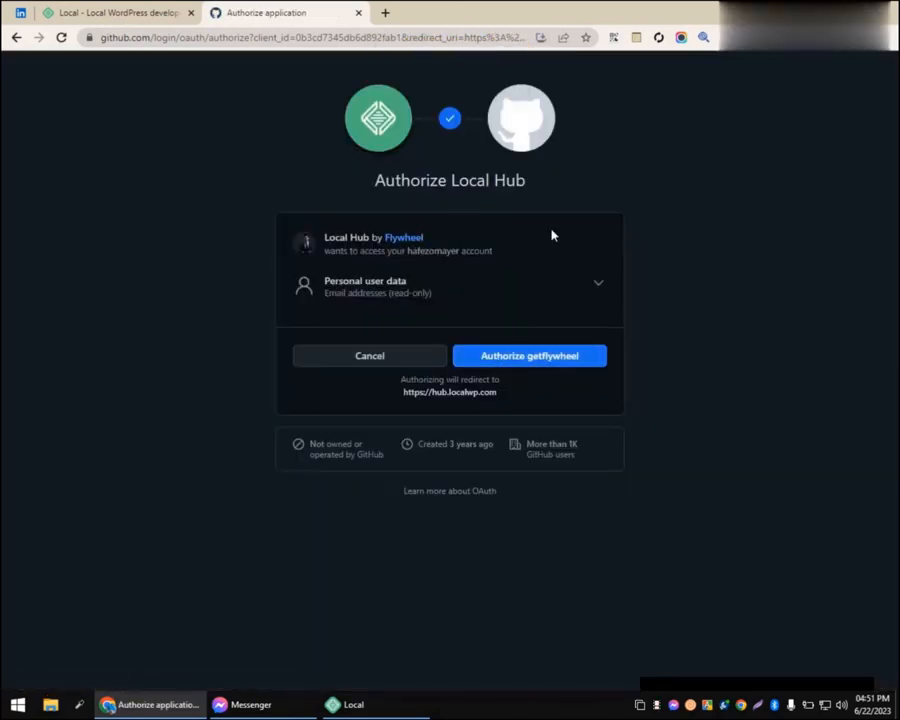
left_click(584, 362)
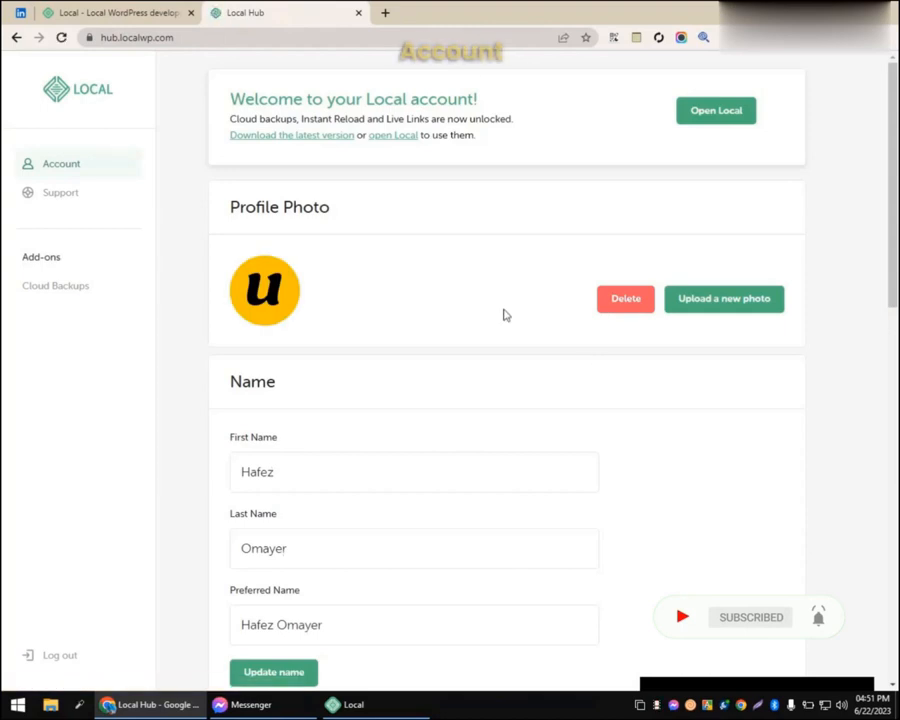
scroll(475, 423, "down", 2)
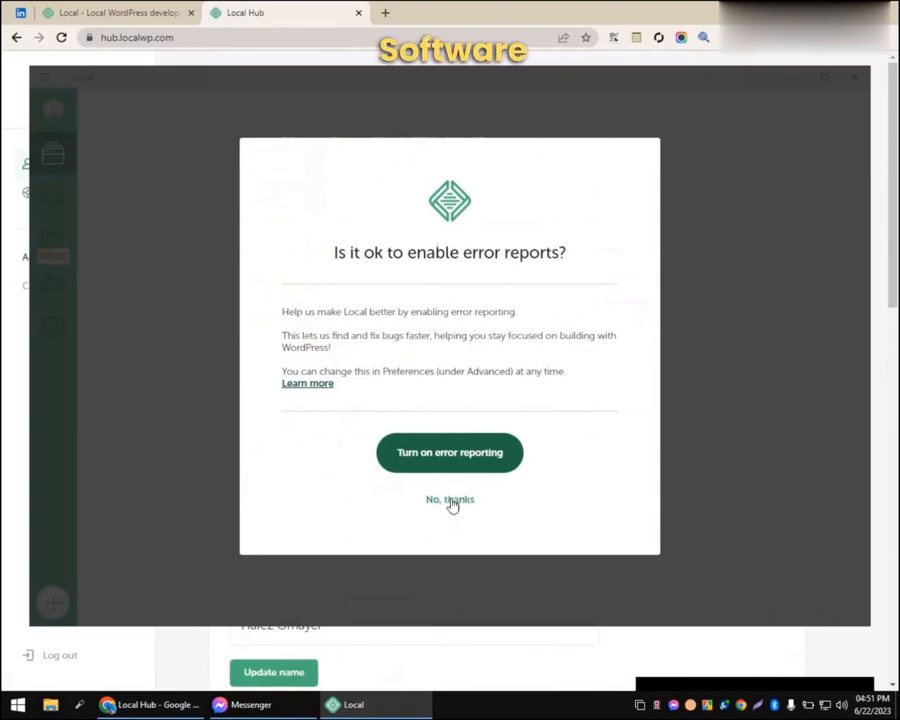
Step: Decline error and usage reporting, then choose 'Create a new site'
left_click(462, 500)
left_click(469, 503)
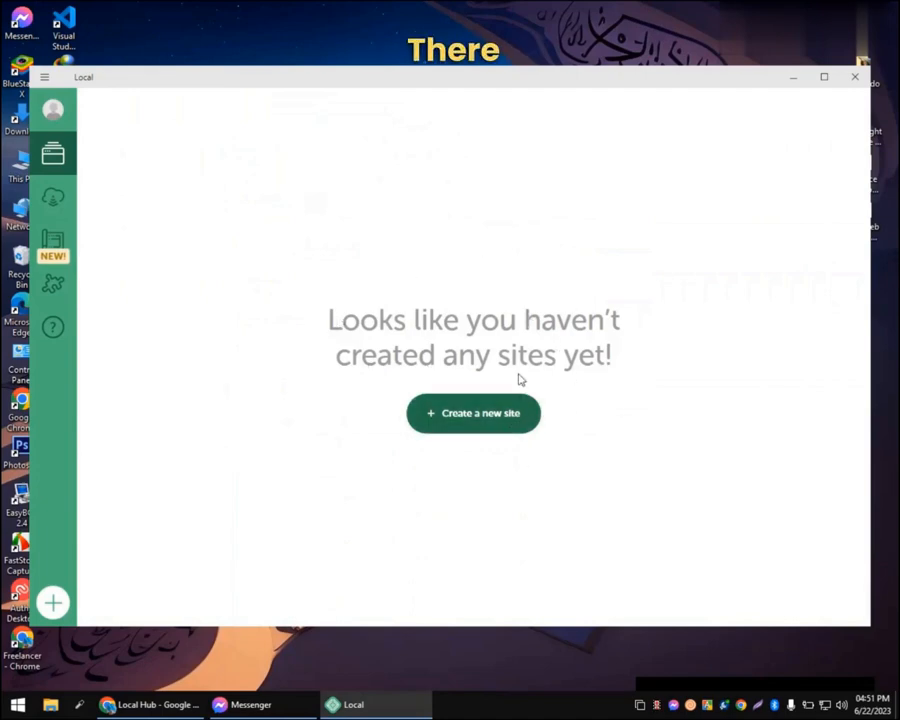
left_click(456, 423)
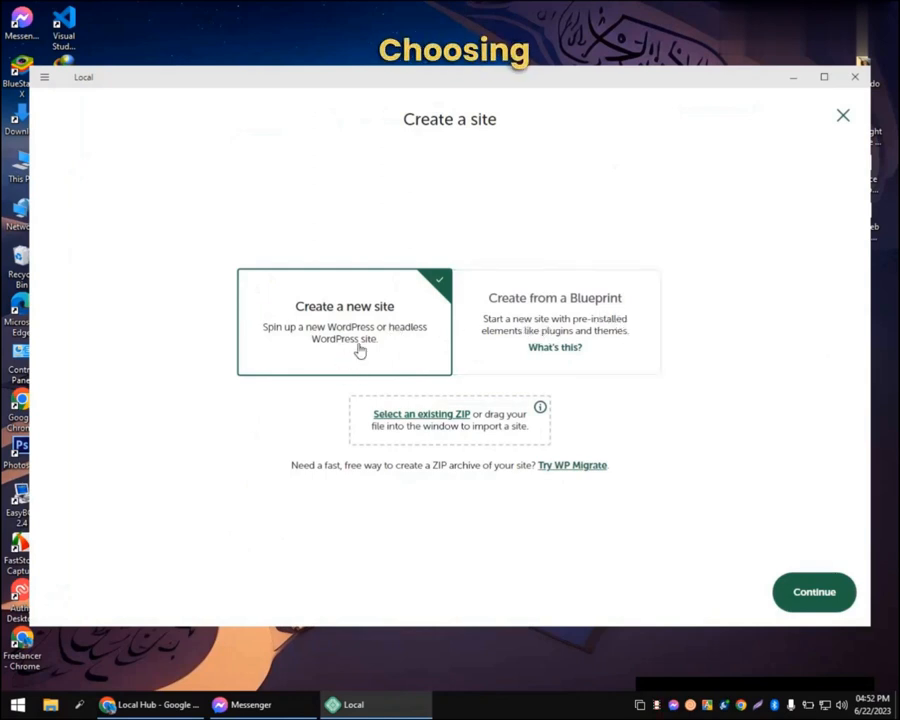
Step: Name the new site 'fishflow' and keep the Preferred environment
left_click(803, 596)
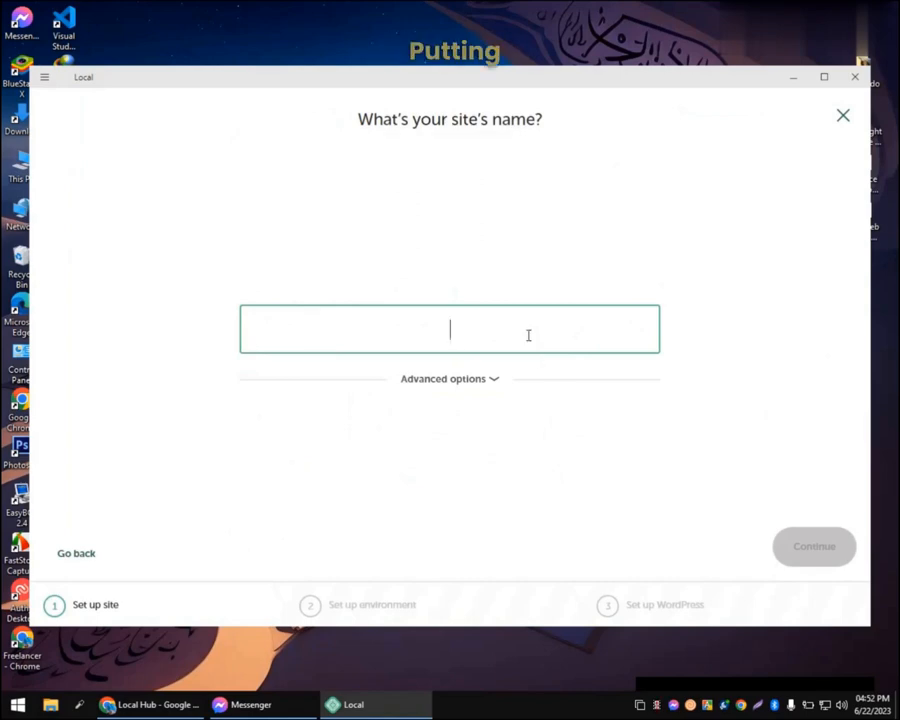
type("fishflow")
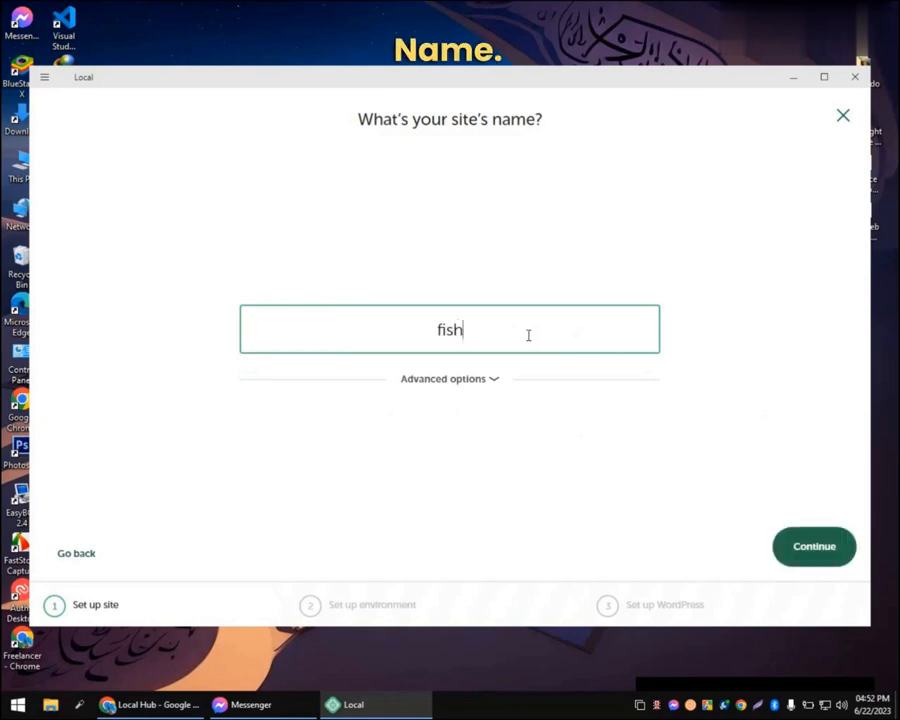
left_click(802, 550)
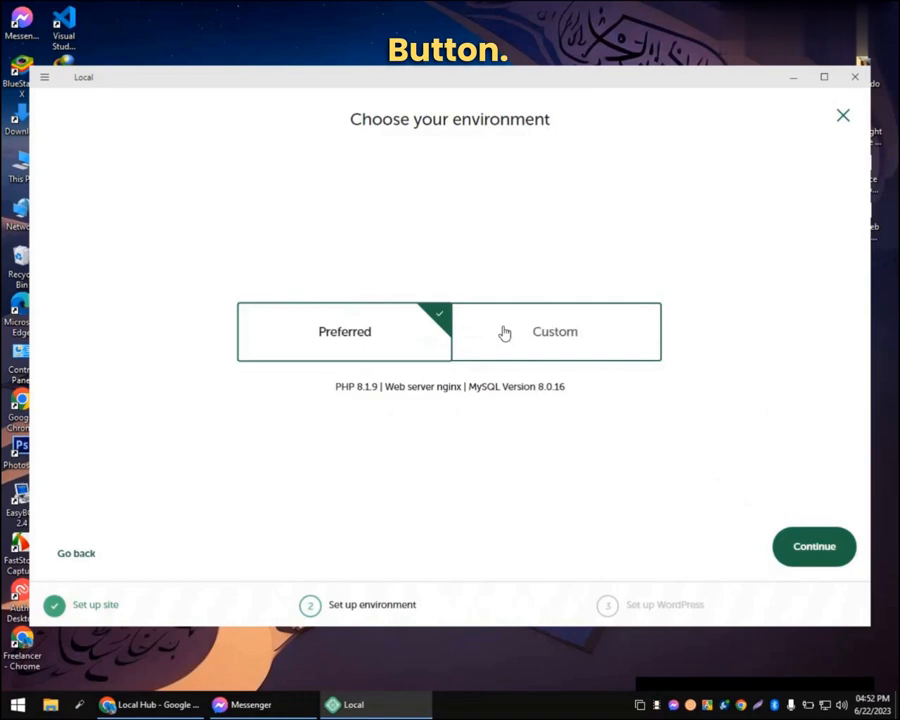
left_click(818, 560)
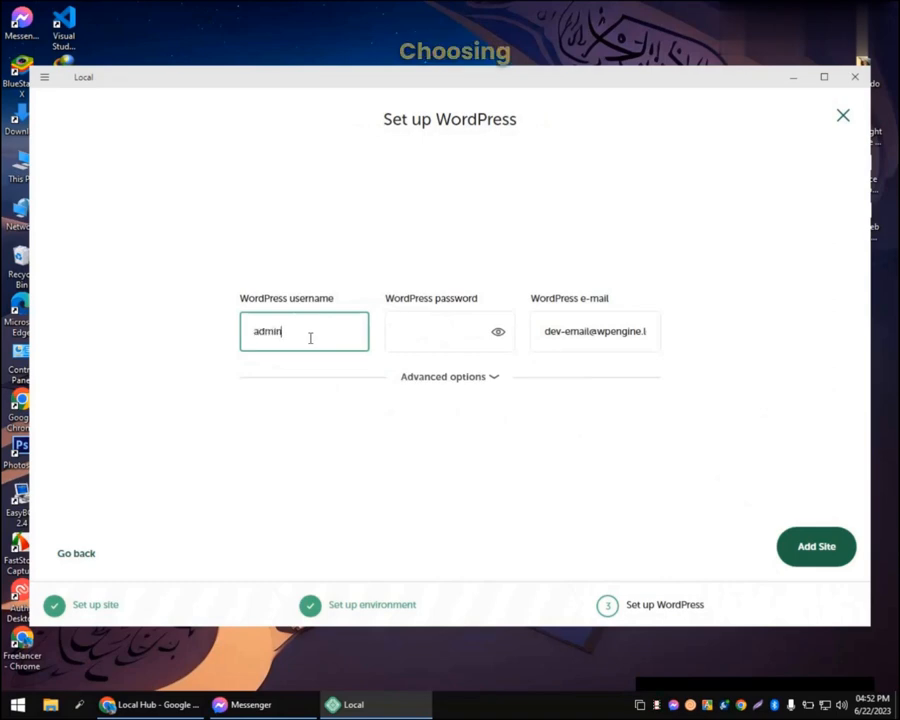
Step: Edit the WordPress username, copy it into the password field, and add the site
type("7272")
key("ctrl+a")
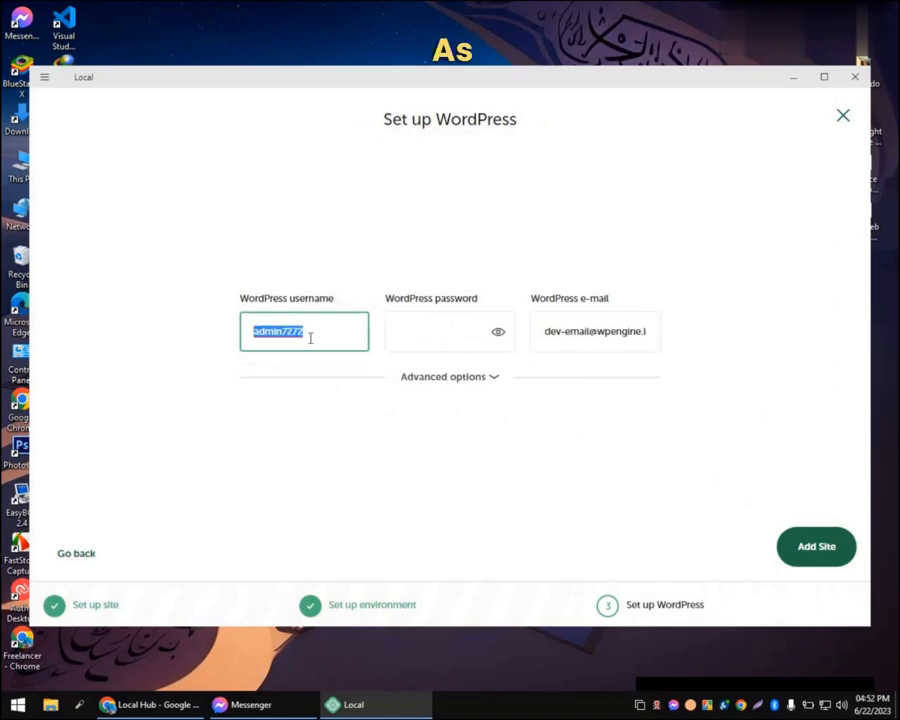
left_click(430, 343)
key("ctrl+v")
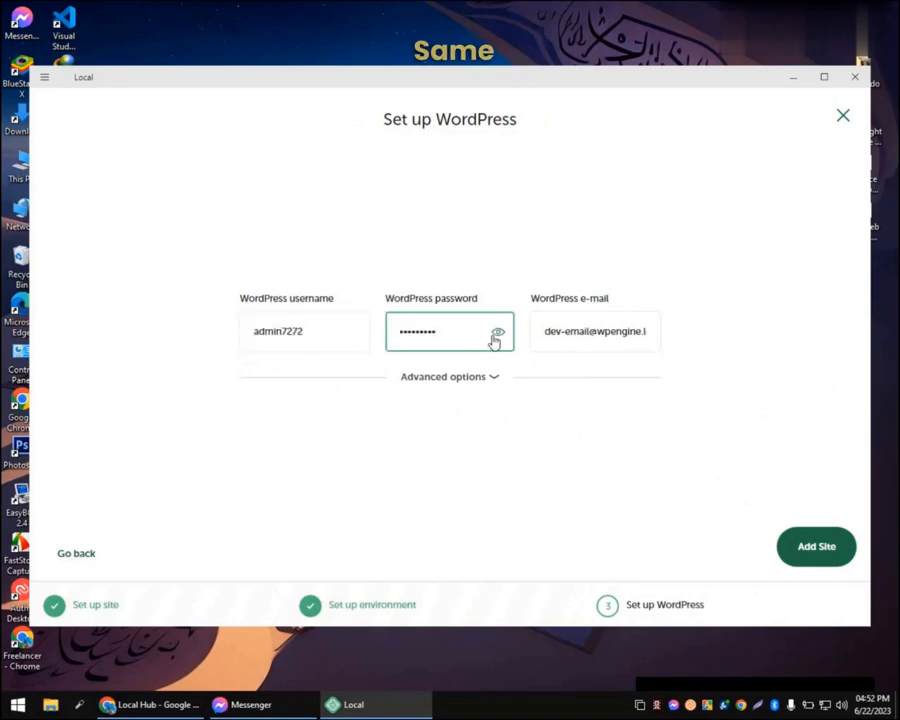
left_click(497, 332)
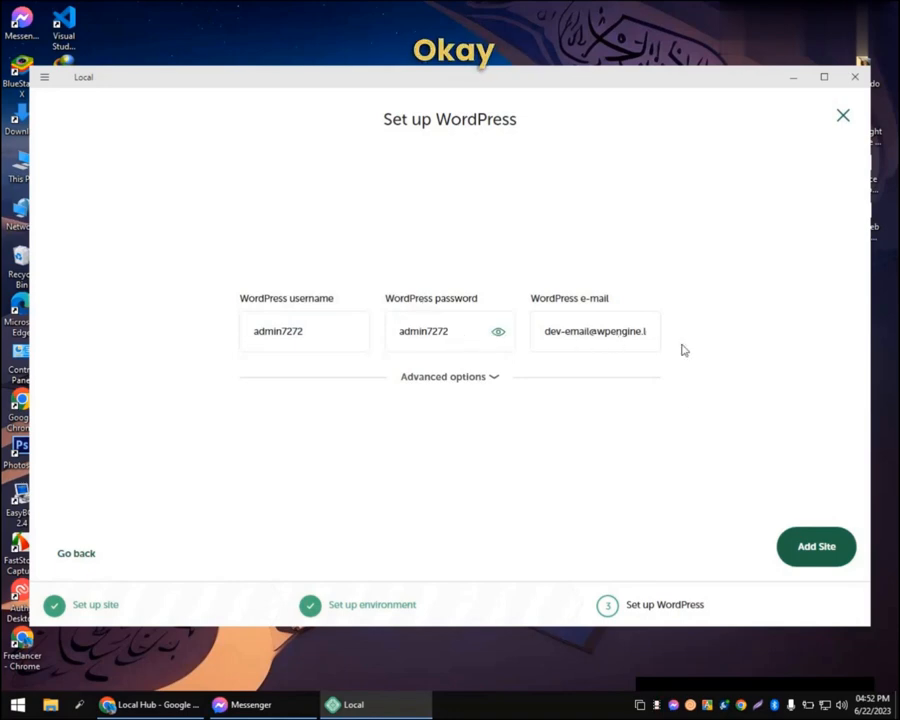
left_click(816, 546)
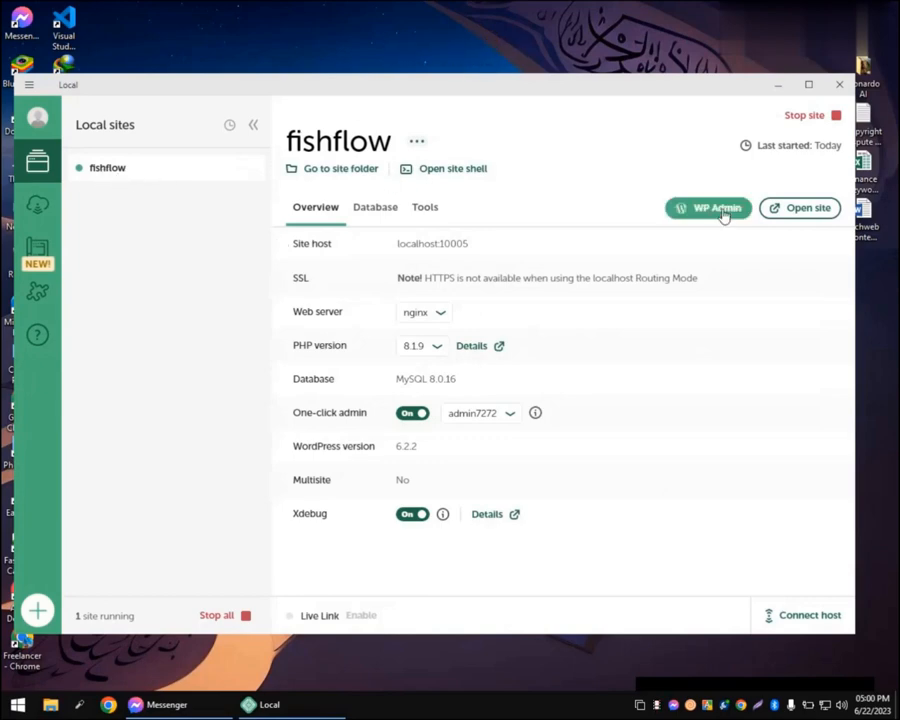
Step: Open the fishflow front page, with its Hello world post, at localhost:10005 in Chrome
left_click(782, 220)
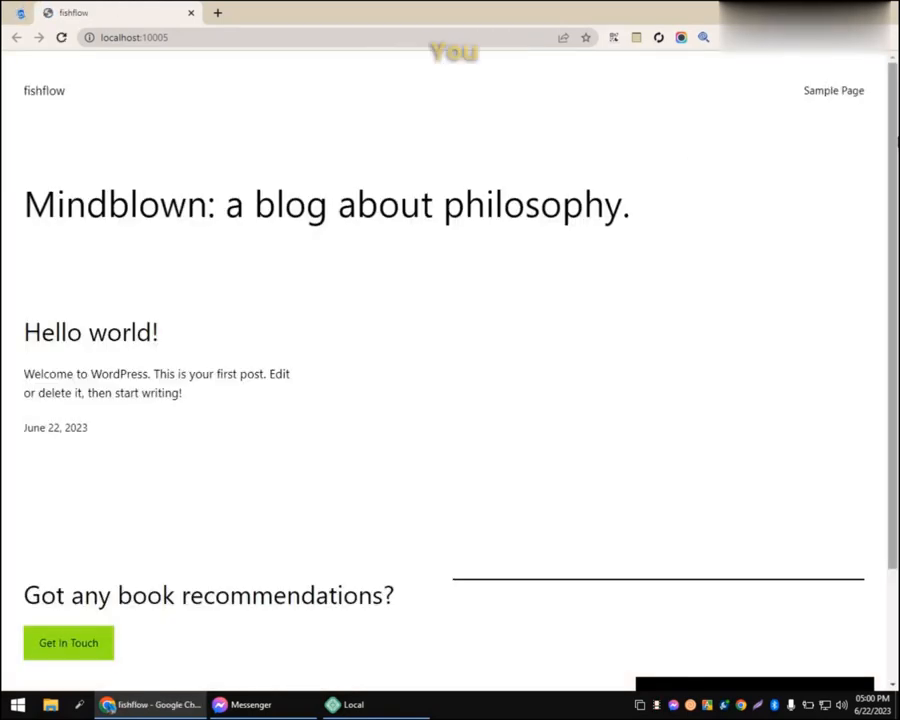
Step: Open the fishflow WordPress admin dashboard from Local and dismiss the Welcome panel
scroll(432, 424, "down", 3)
left_click(345, 704)
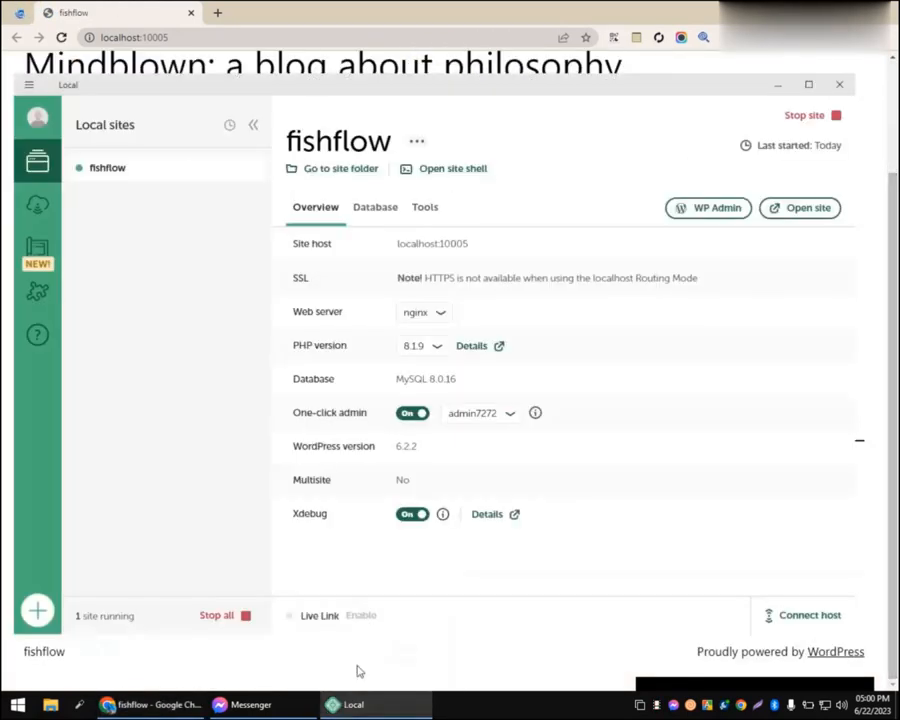
left_click(716, 216)
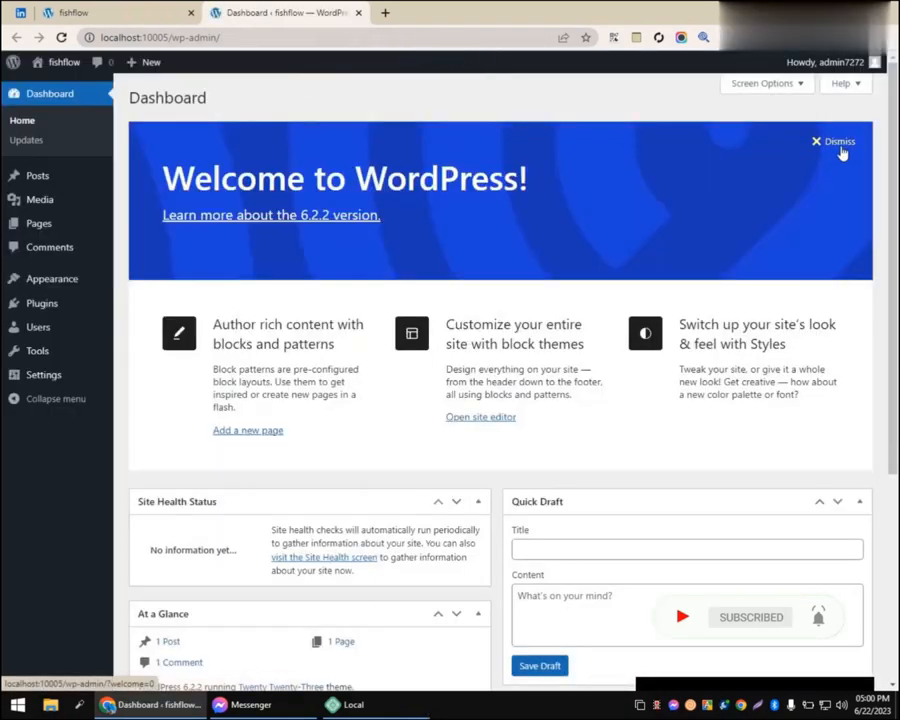
left_click(841, 146)
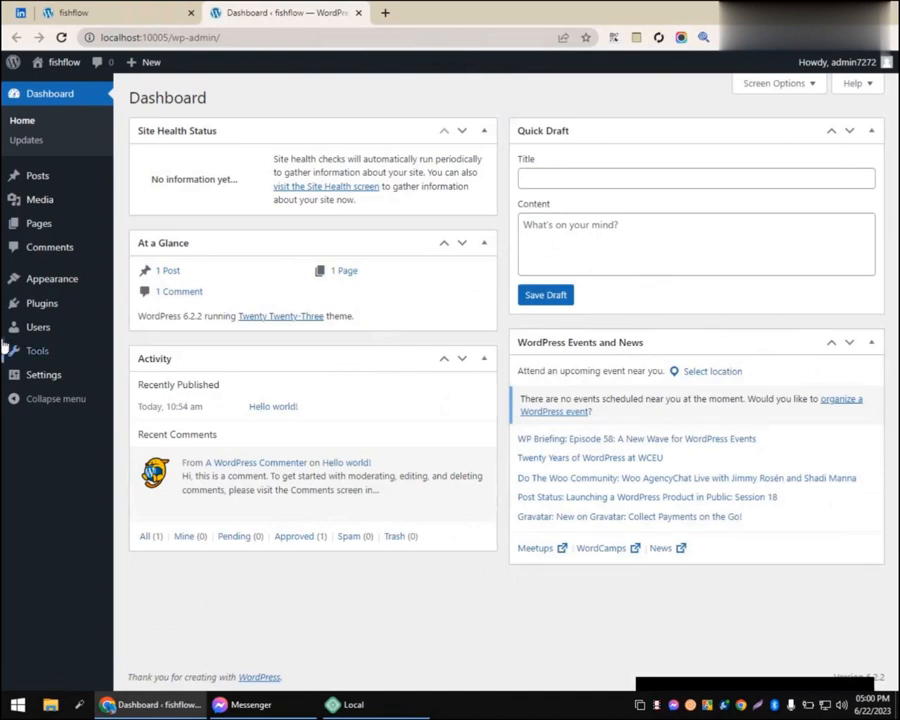
Step: Bring Local's fishflow site overview back in front of Chrome
mouse_move(20, 283)
mouse_move(425, 710)
left_click(416, 716)
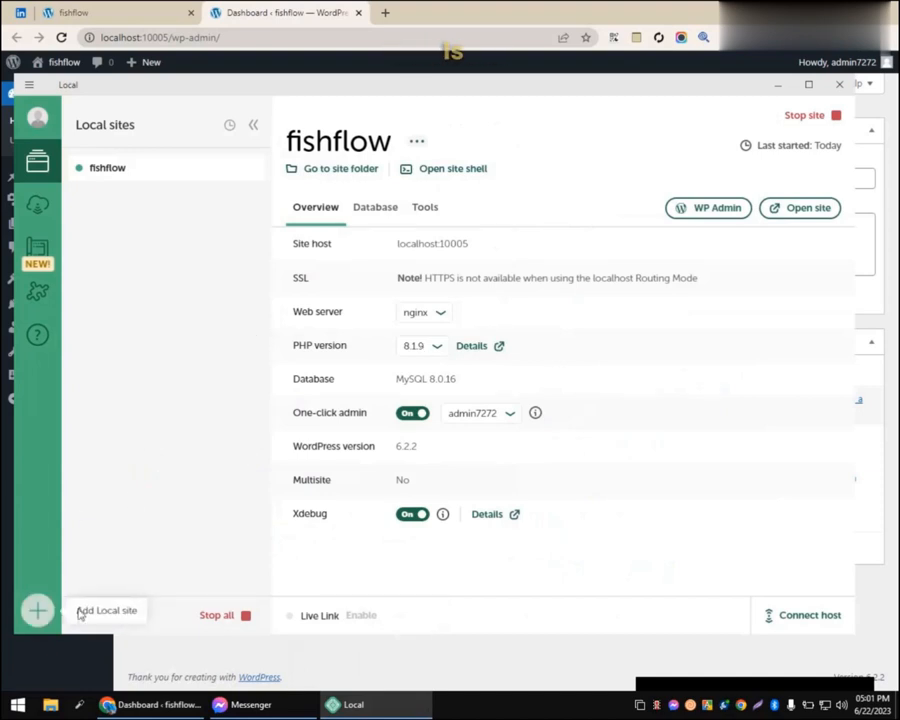
Step: Cancel a new-site dialog, look over the Connect hosting page, then view the empty Blueprints page
left_click(37, 612)
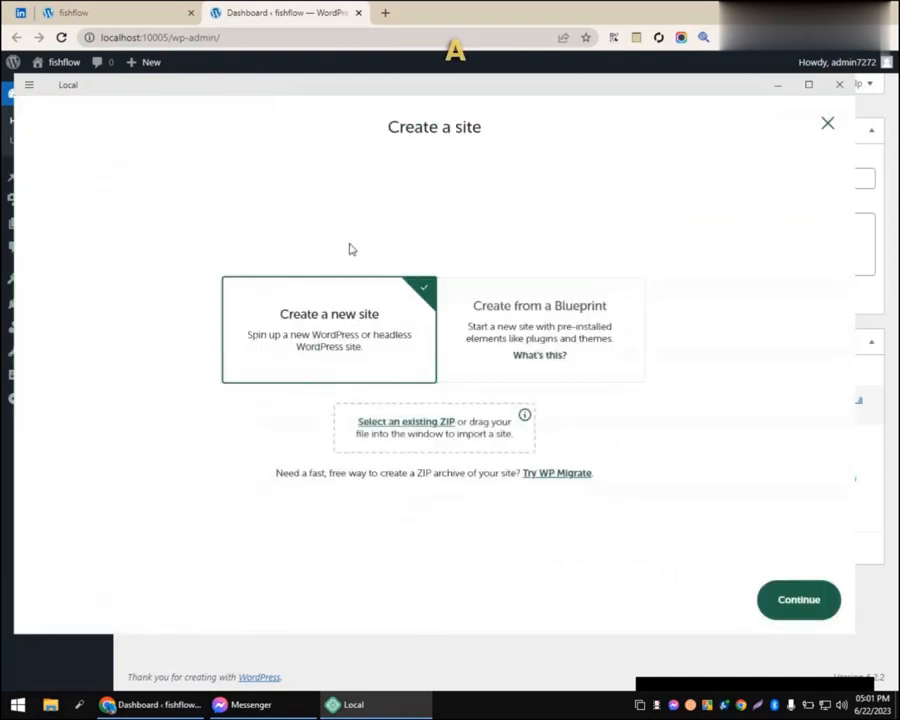
left_click(827, 124)
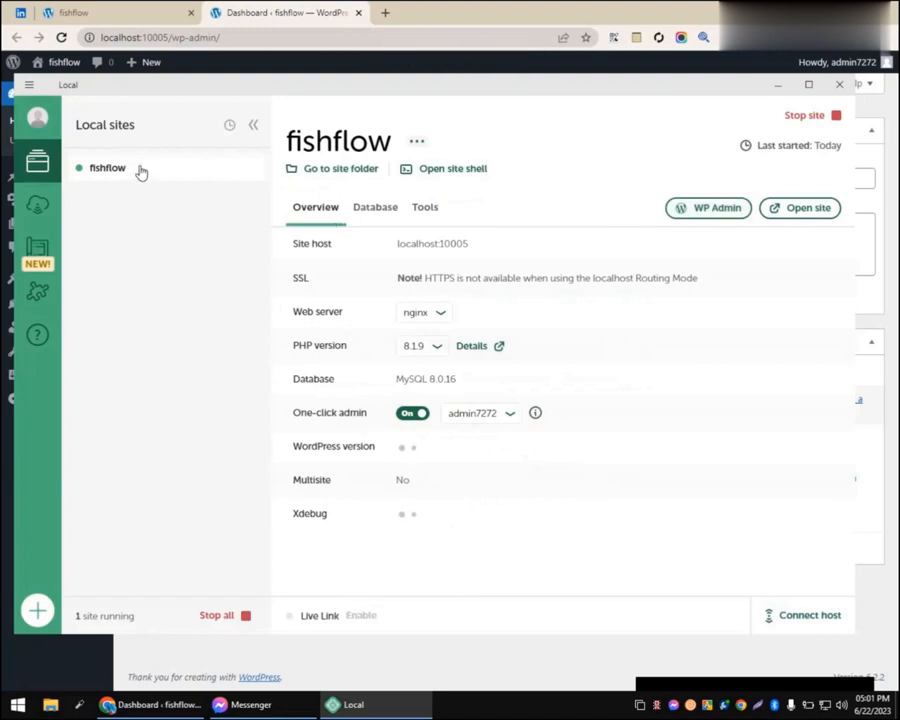
left_click(39, 207)
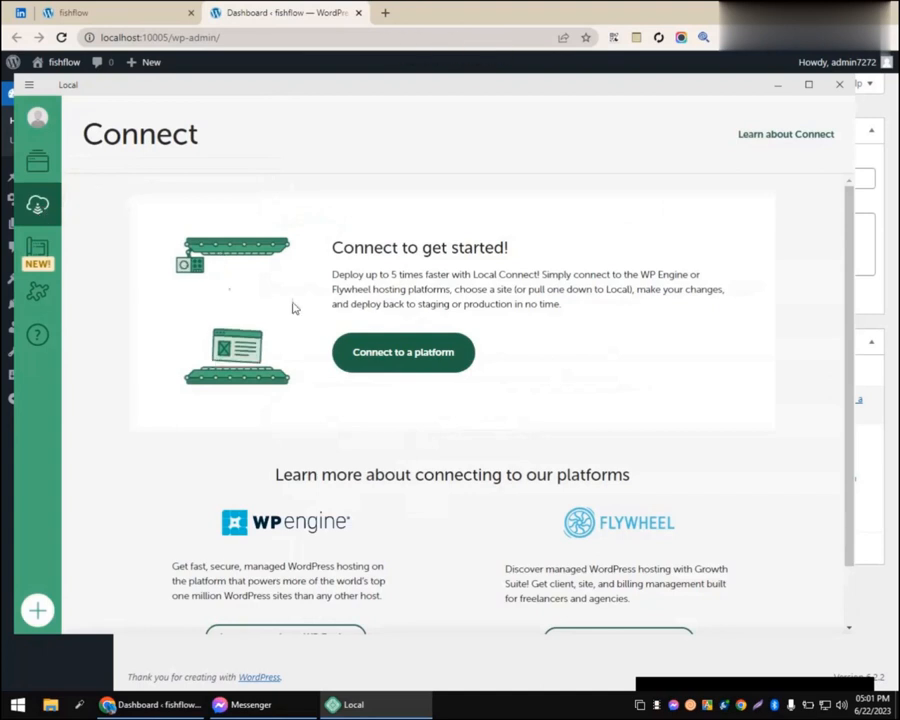
scroll(845, 262, "down", 2)
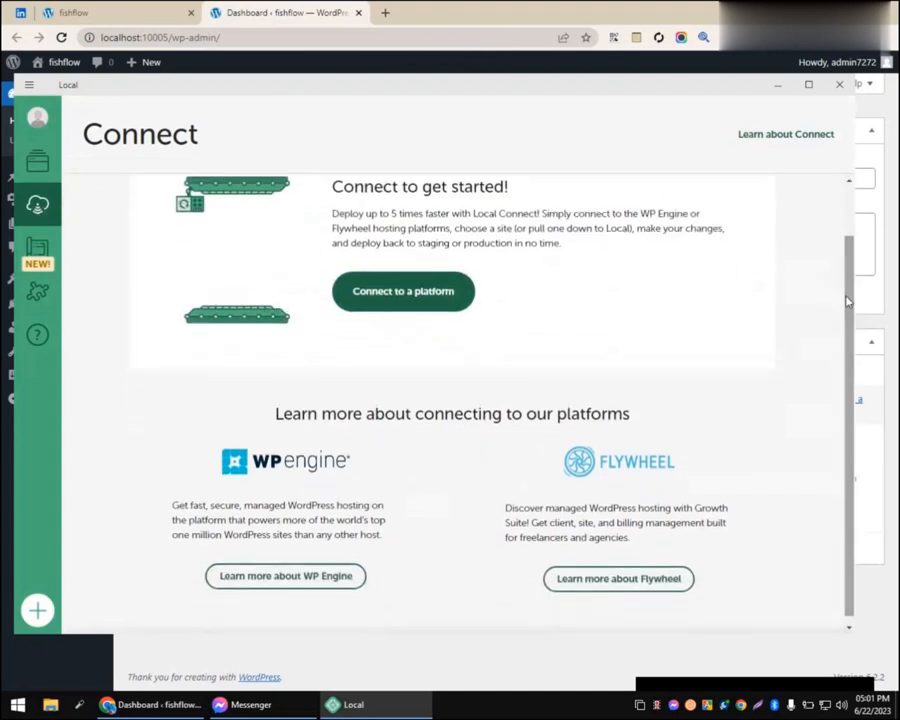
scroll(853, 289, "up", 2)
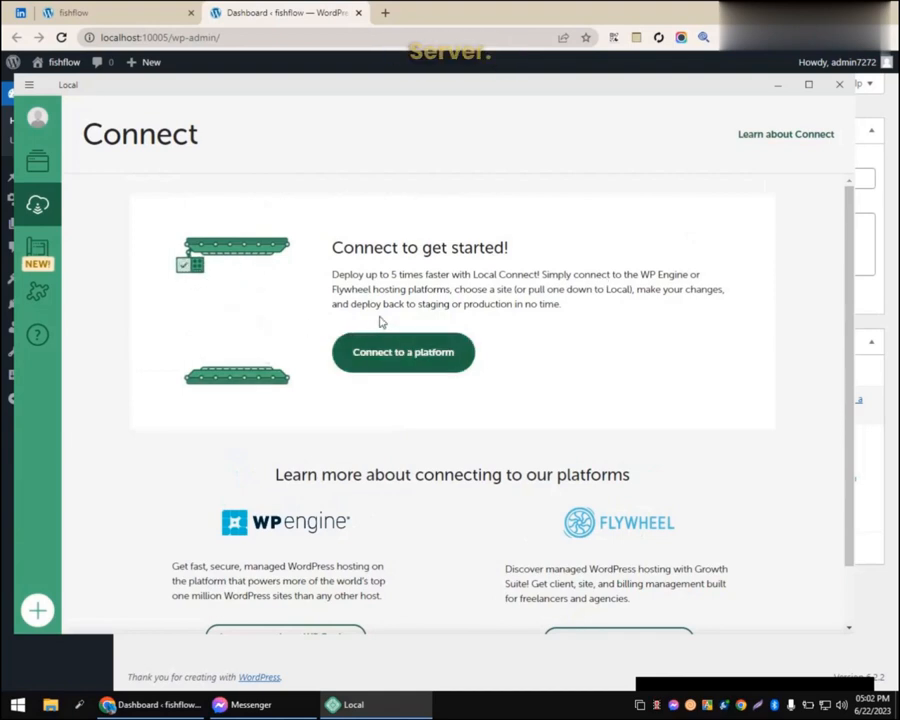
left_click(40, 258)
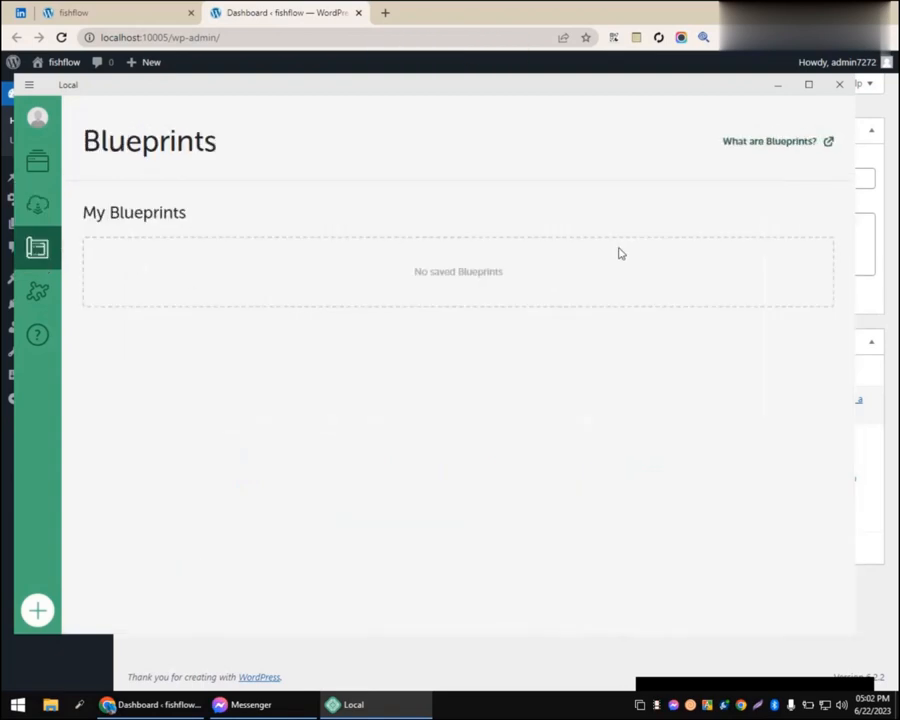
Step: Scroll the Add-ons library (Image Optimizer, TablePlus, Cloud Backups, Link Checker), then return to fishflow's Overview
left_click(37, 293)
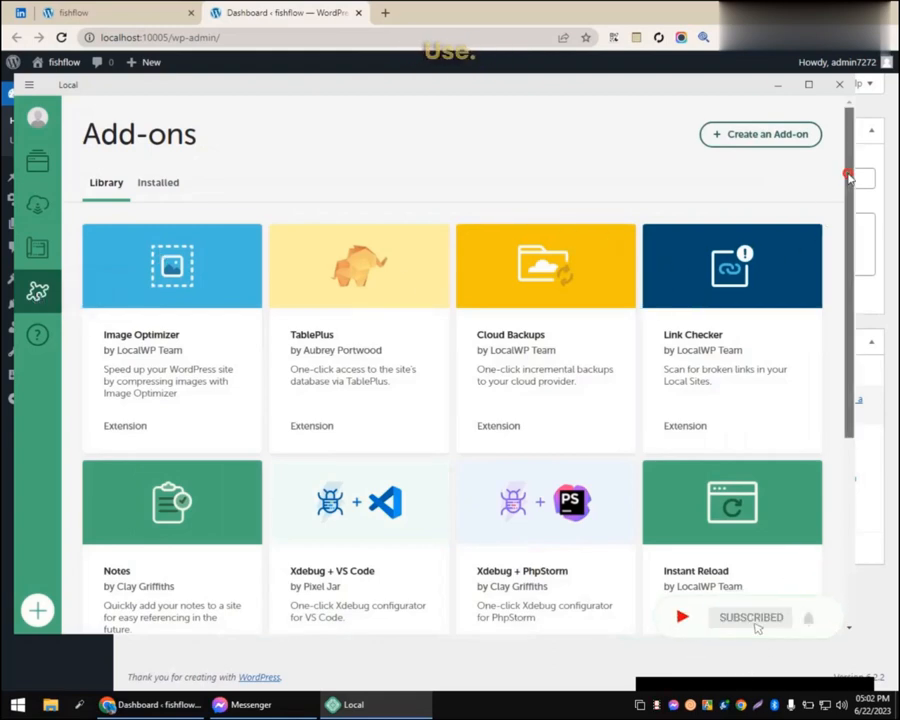
left_click_drag(848, 171, 846, 200)
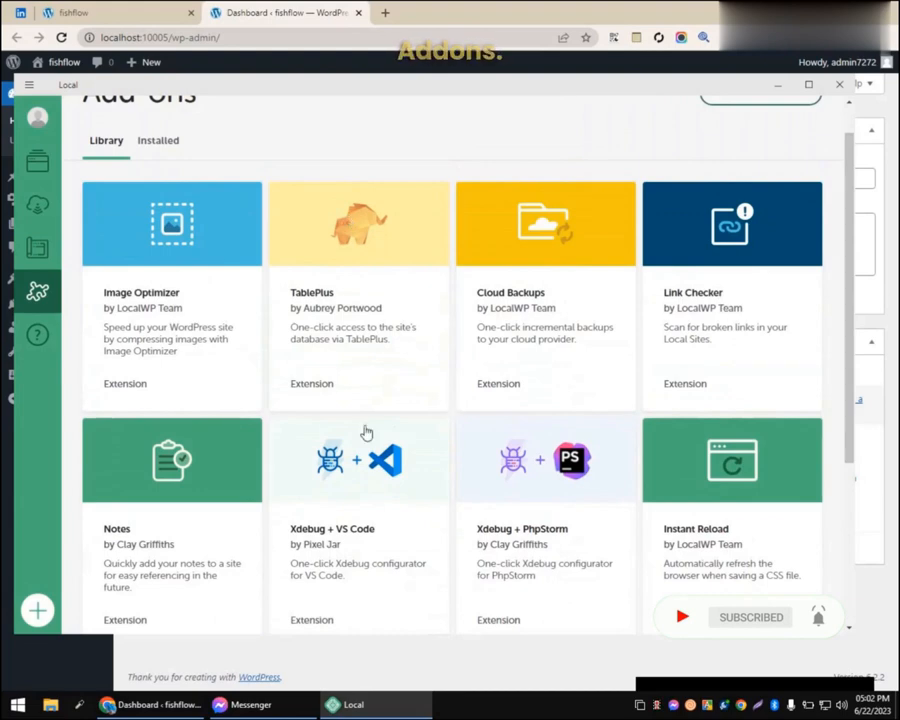
left_click(37, 161)
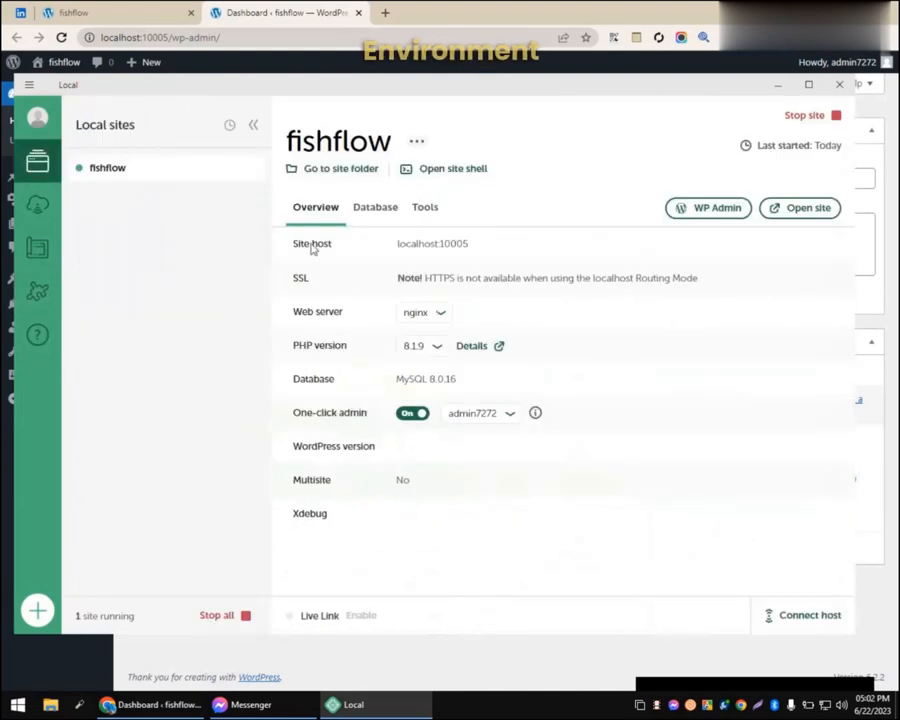